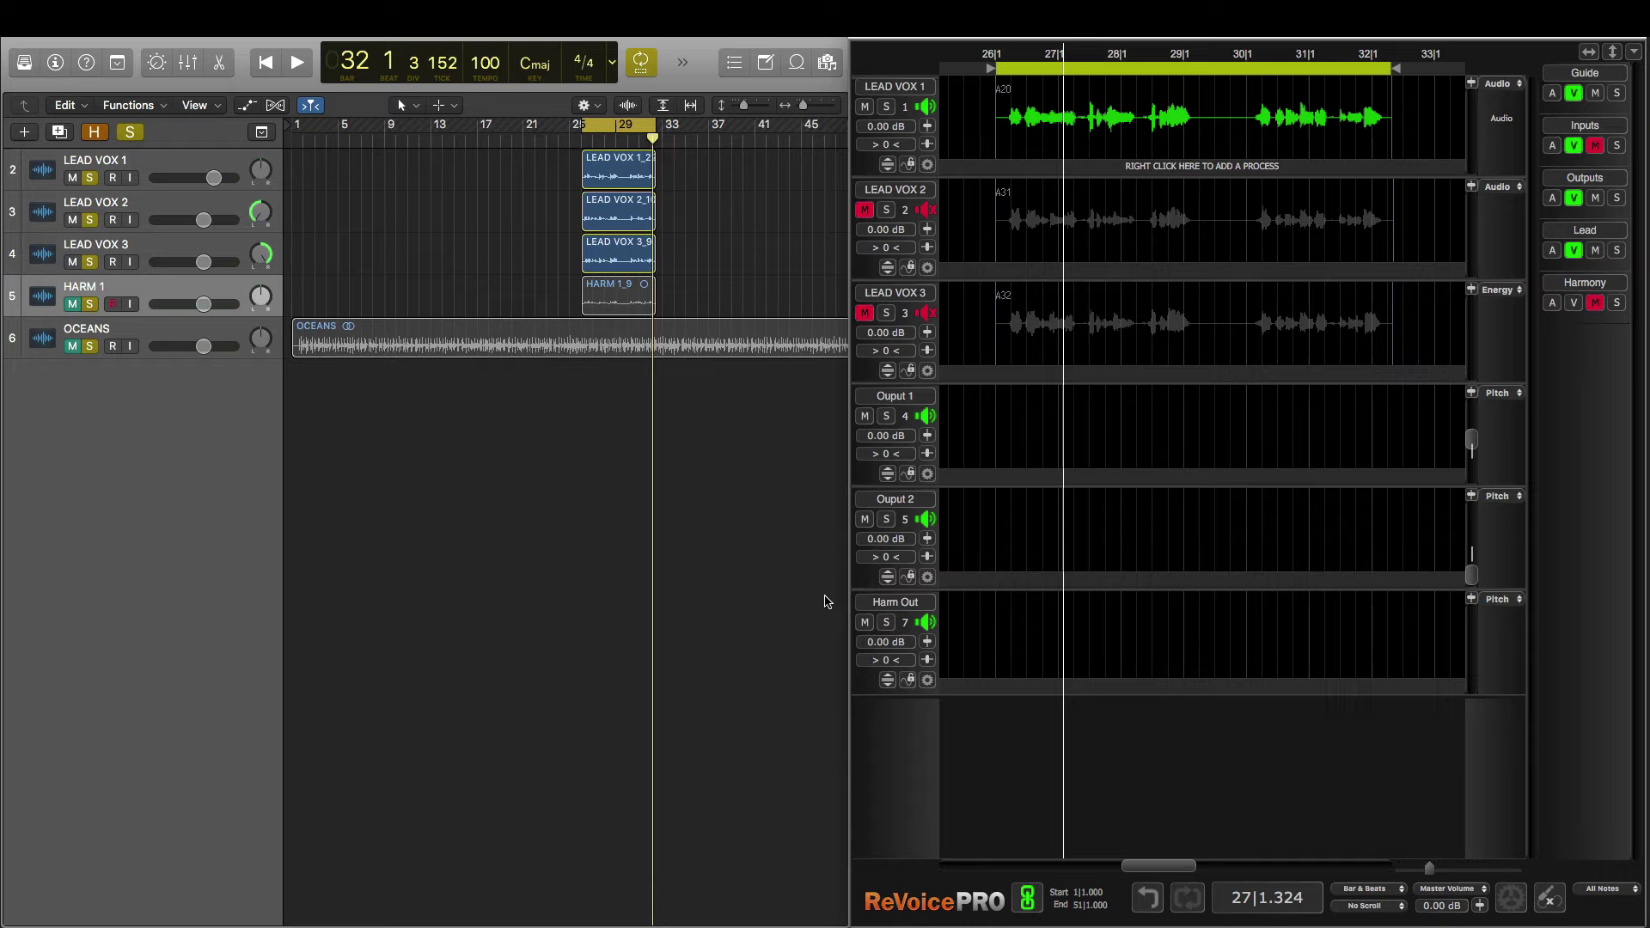
- Audition the song, convert full-height LEAD VOX 1 into a Warp region, and play a range over its phrase
key(space)
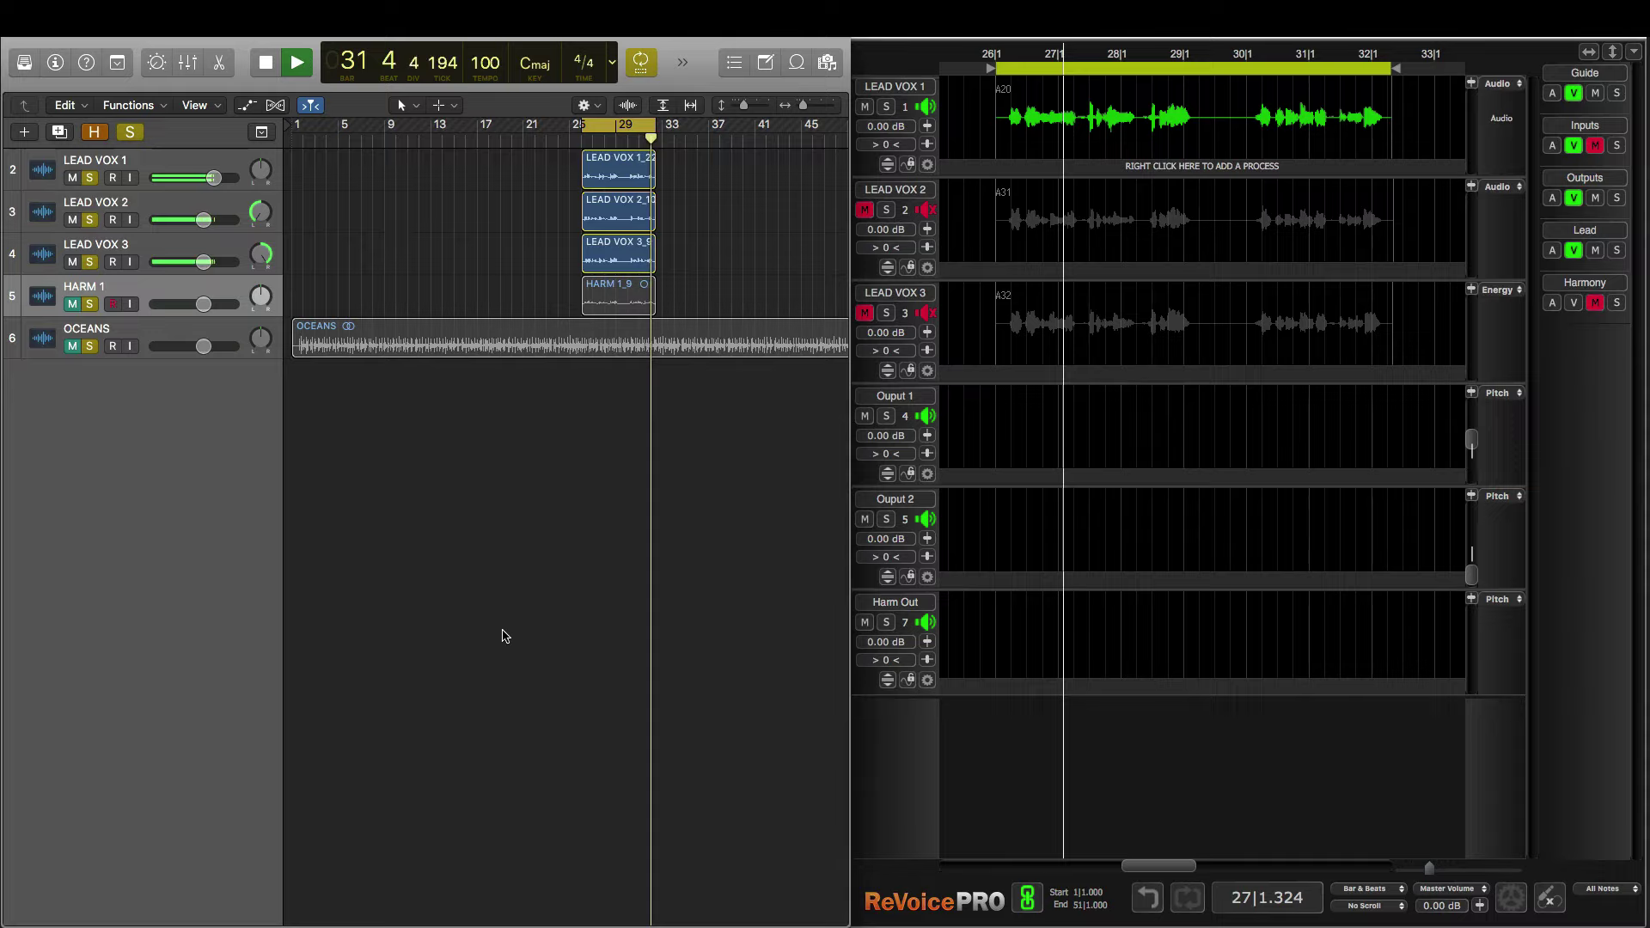
key(space)
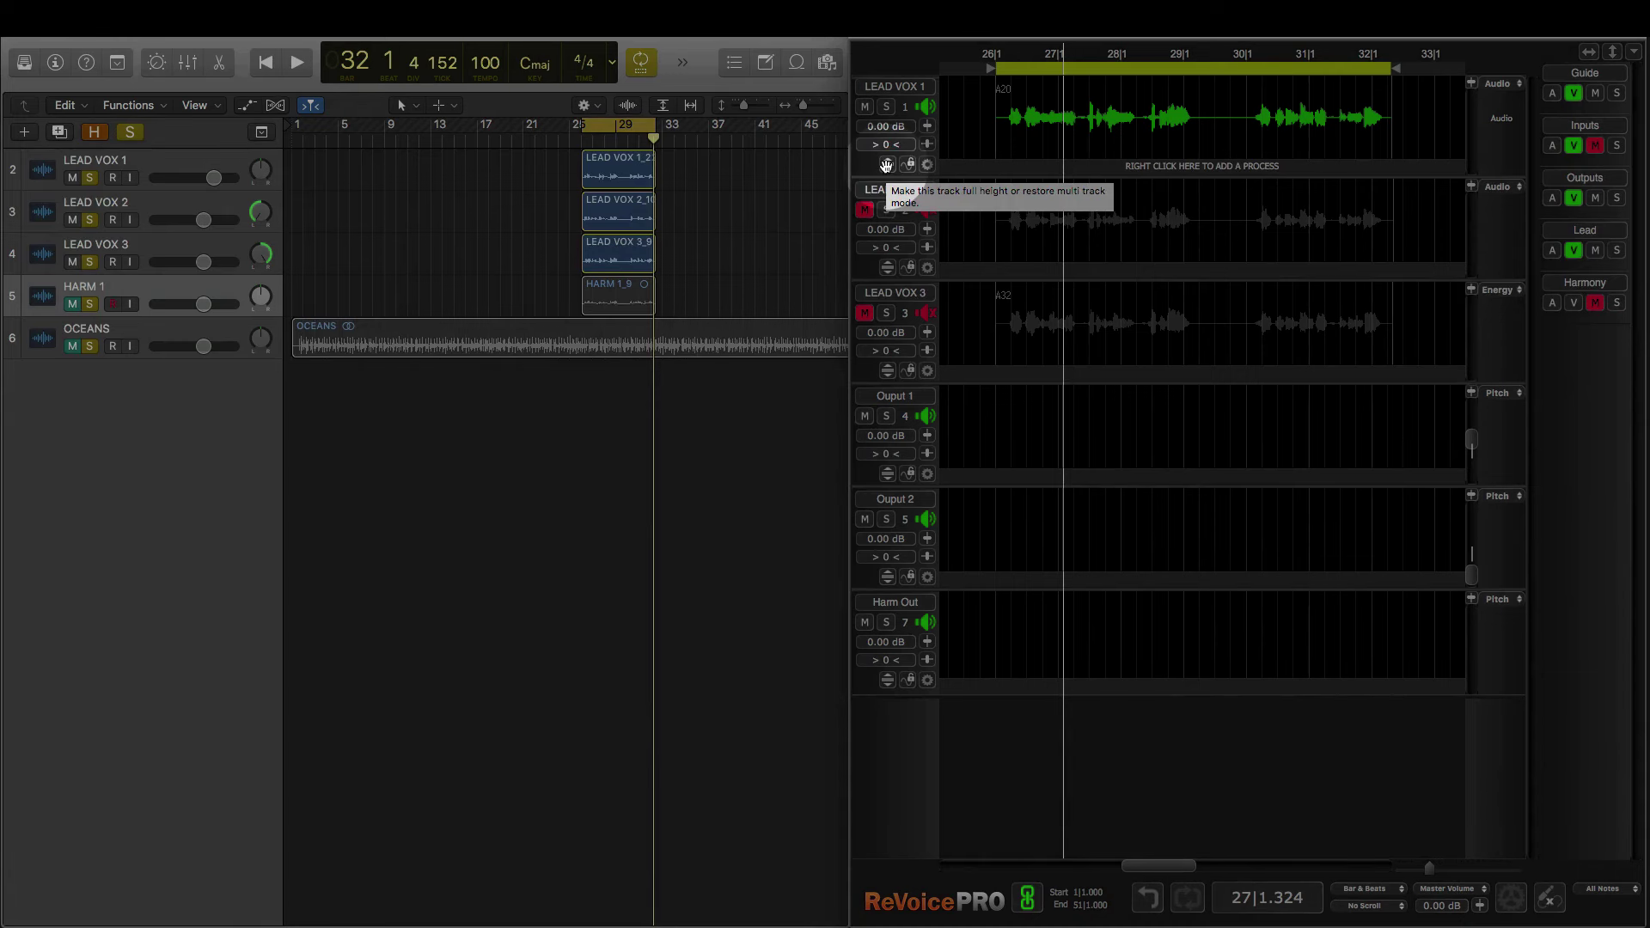
click(886, 165)
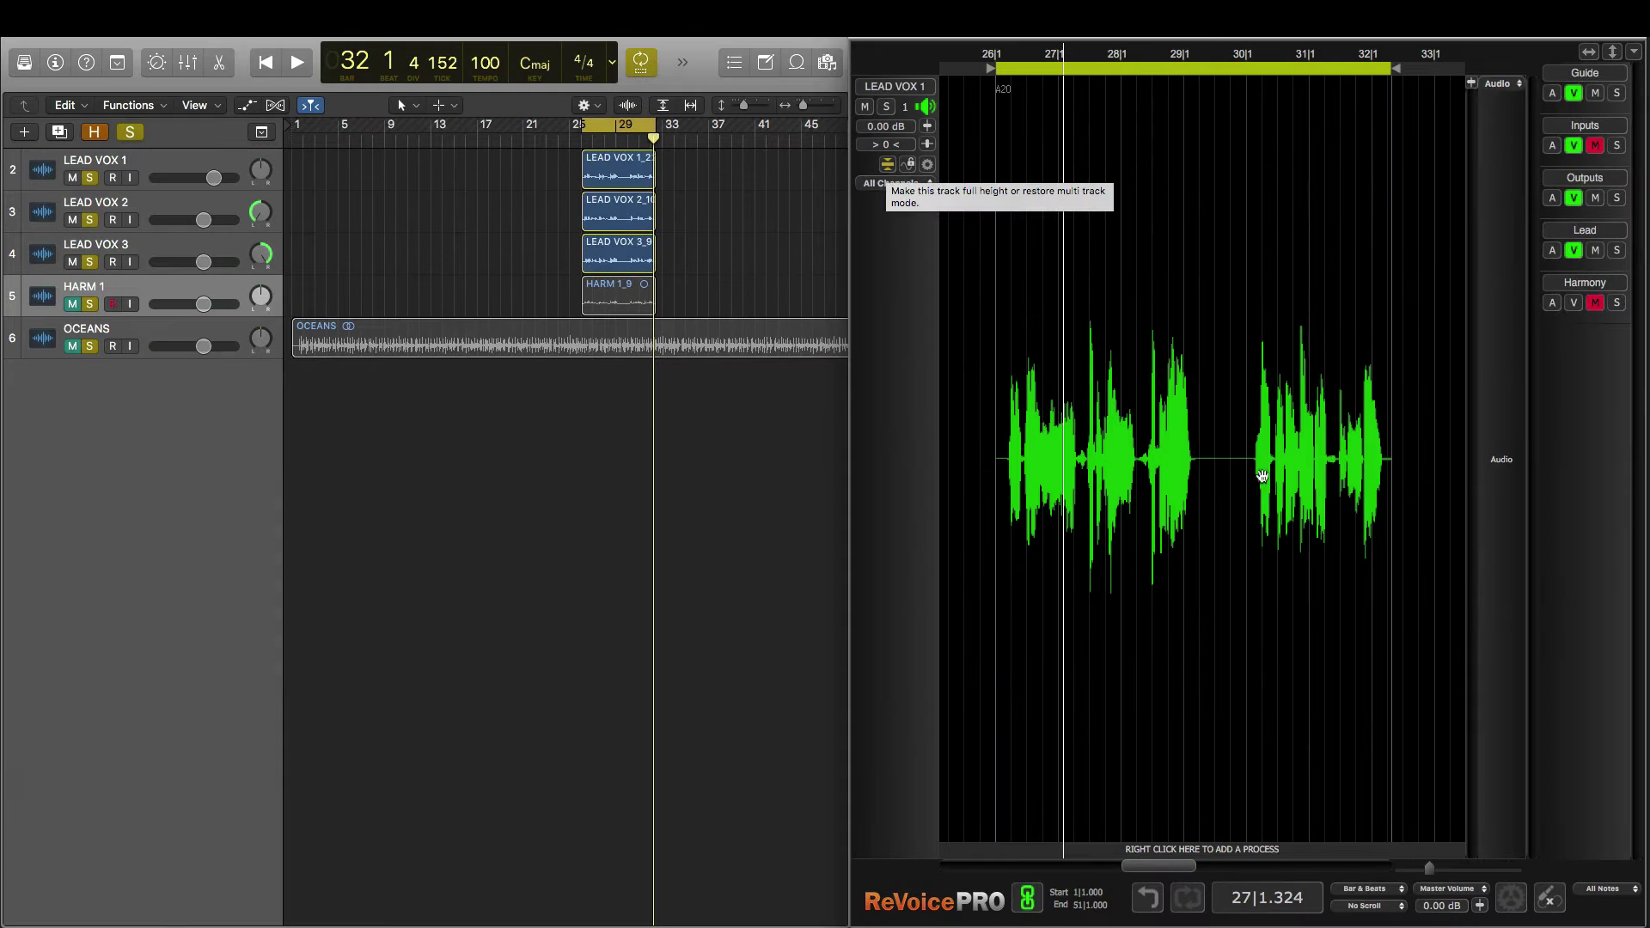
right_click(1204, 504)
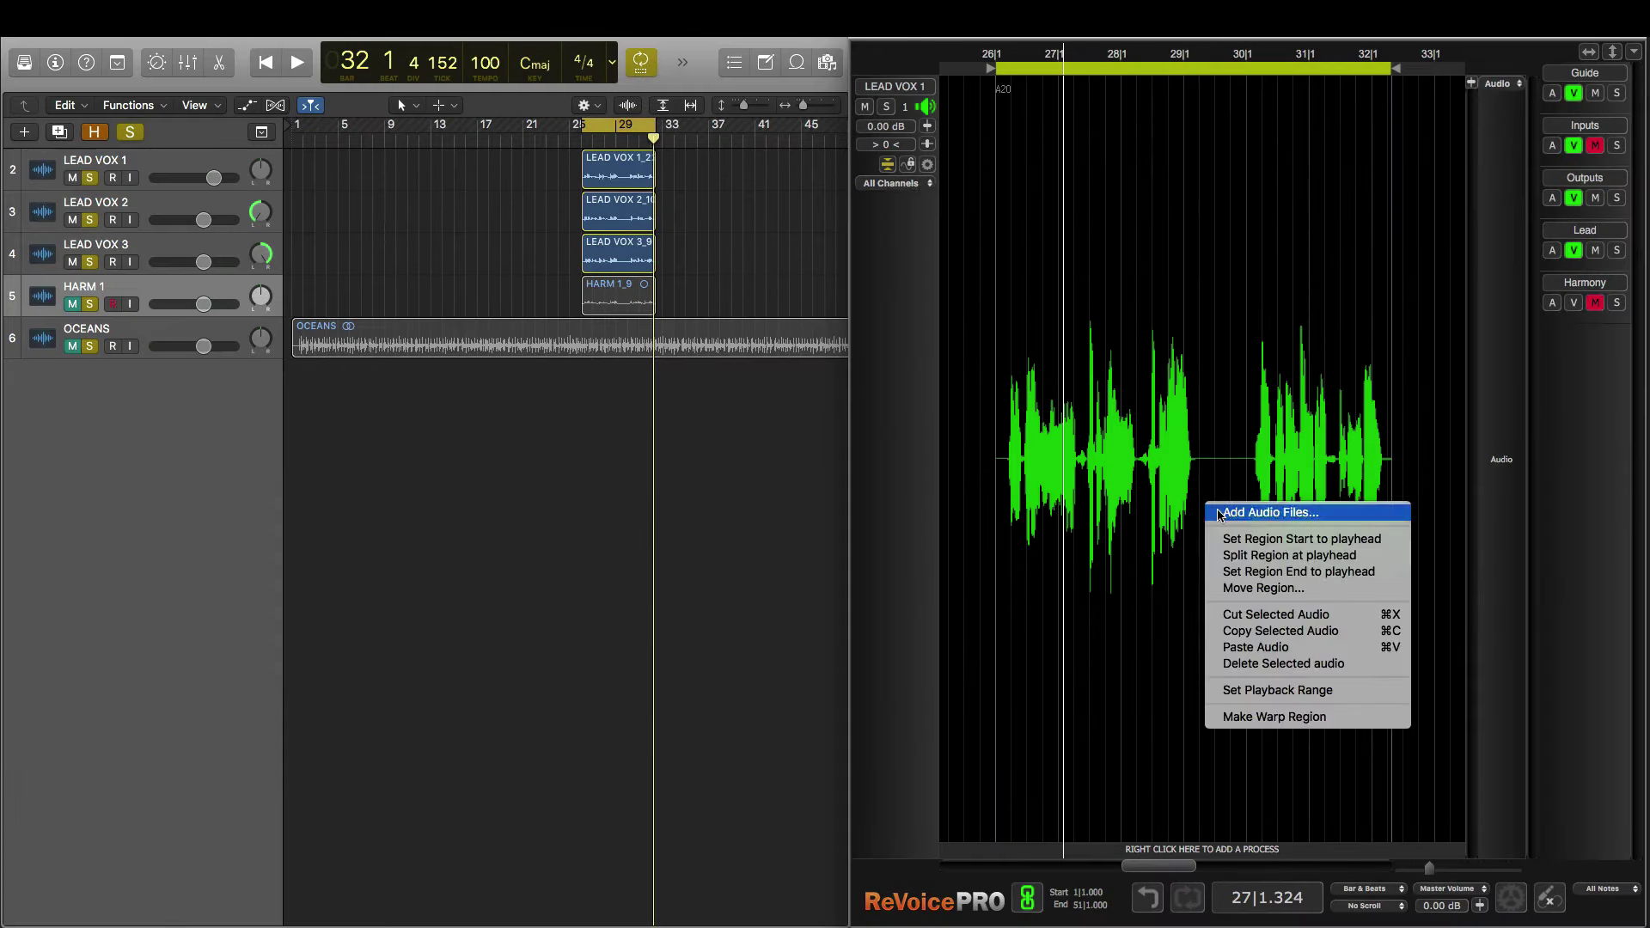
click(1282, 717)
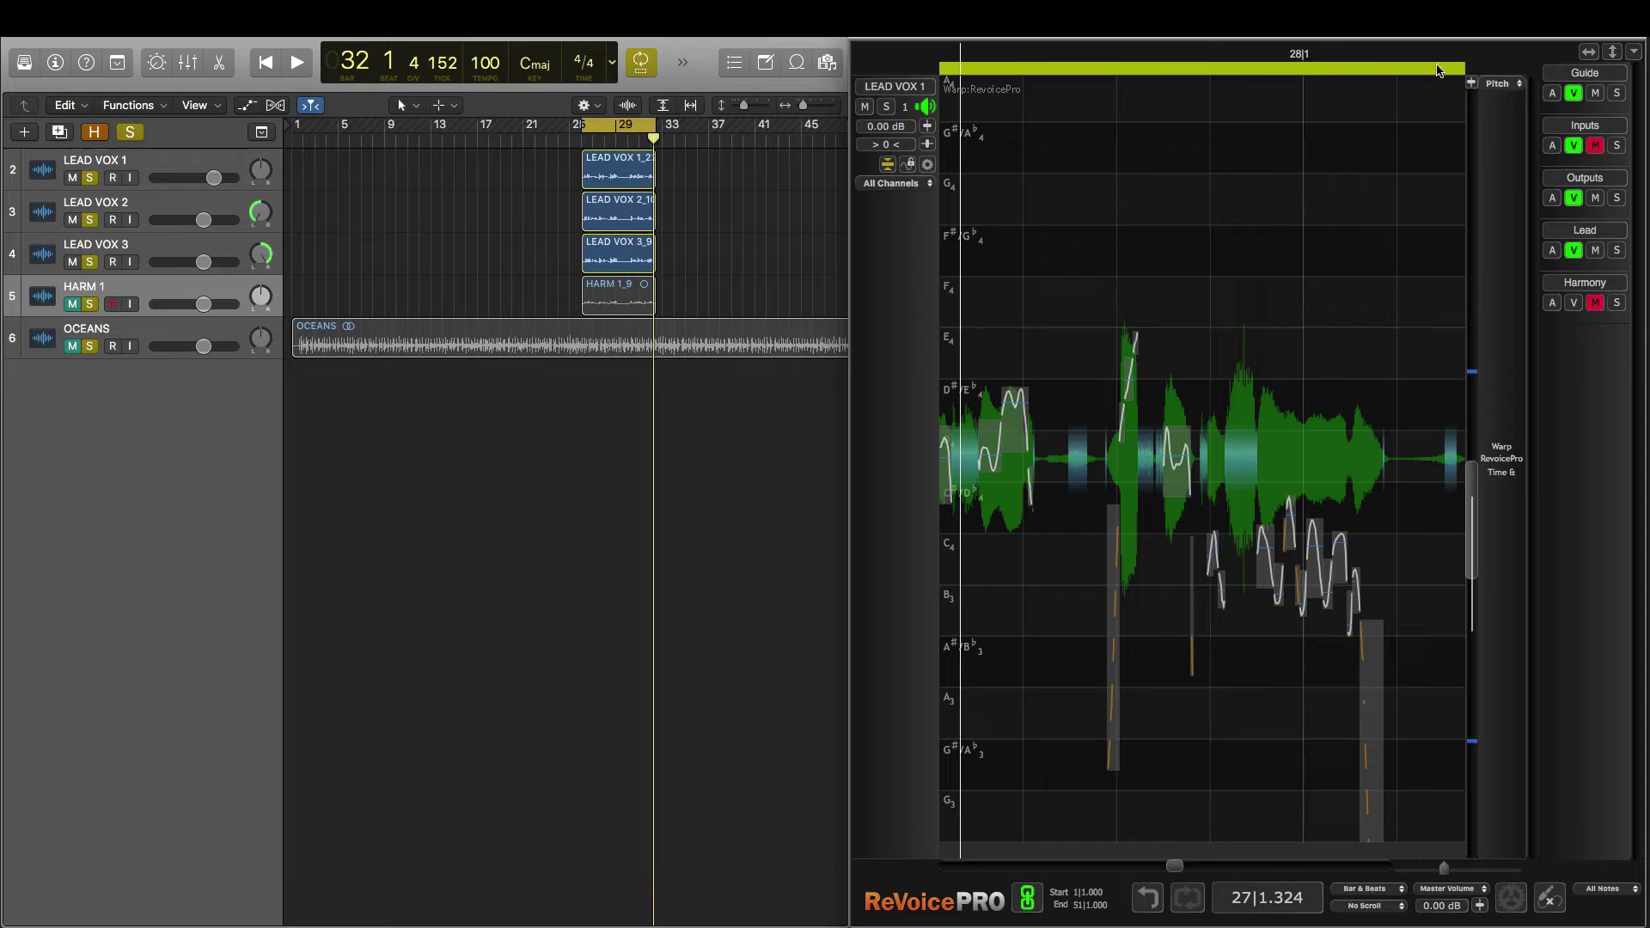
drag(1431, 69, 946, 62)
key(space)
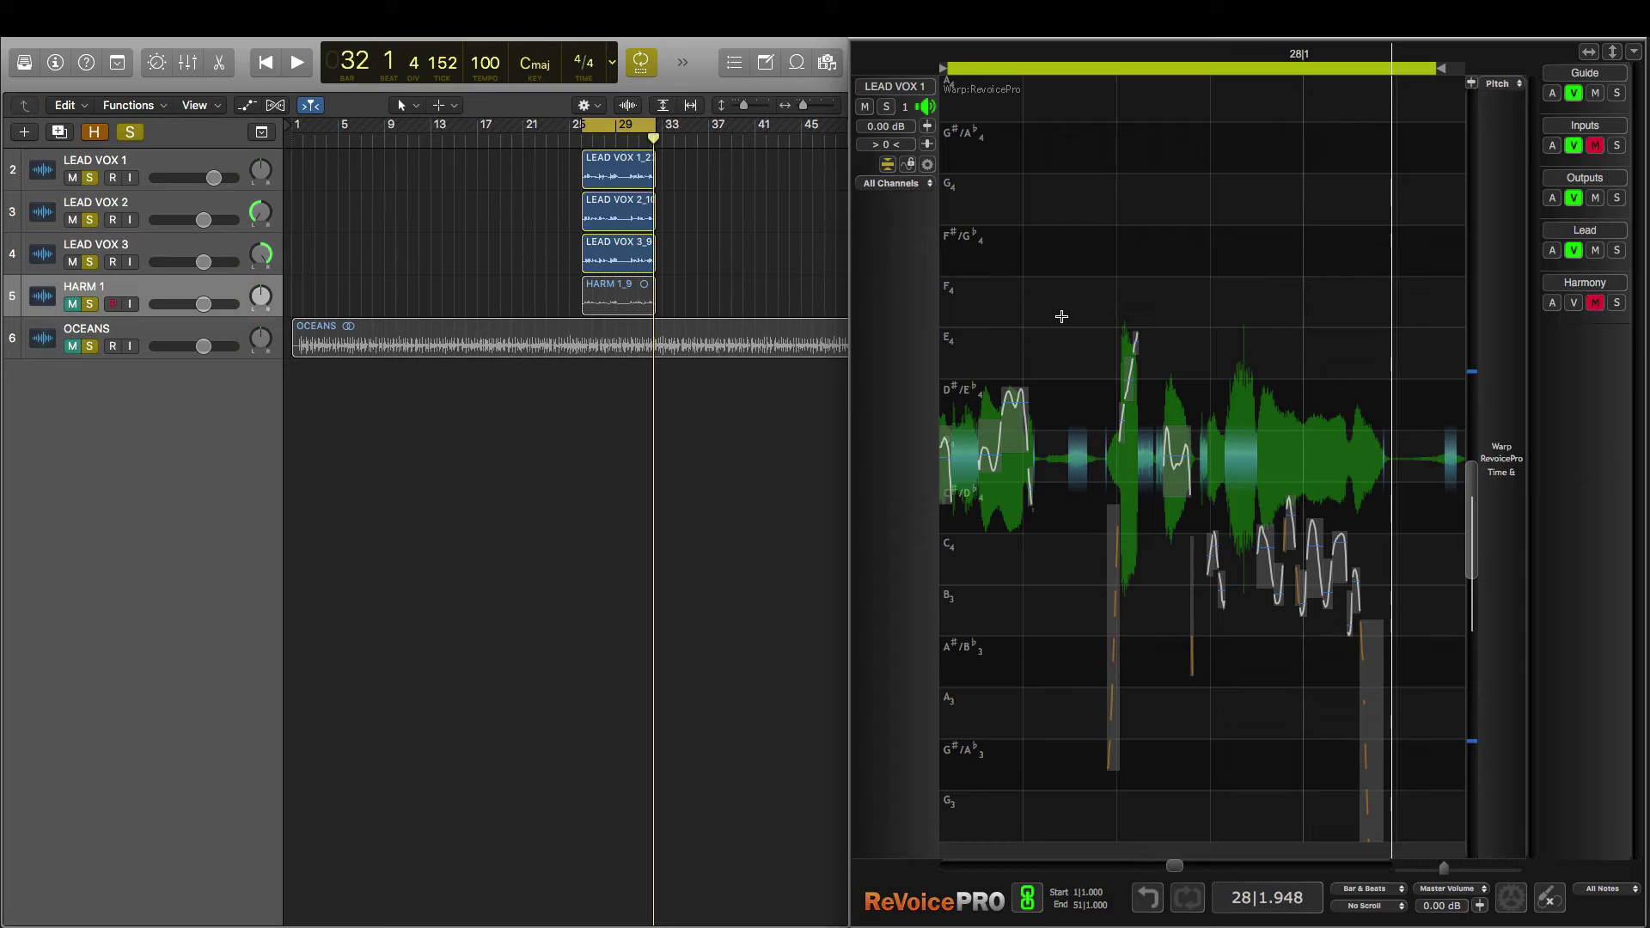
- Switch the warp view to dB and pull one loud note's level down, fine-tuning it with Option
key(l)
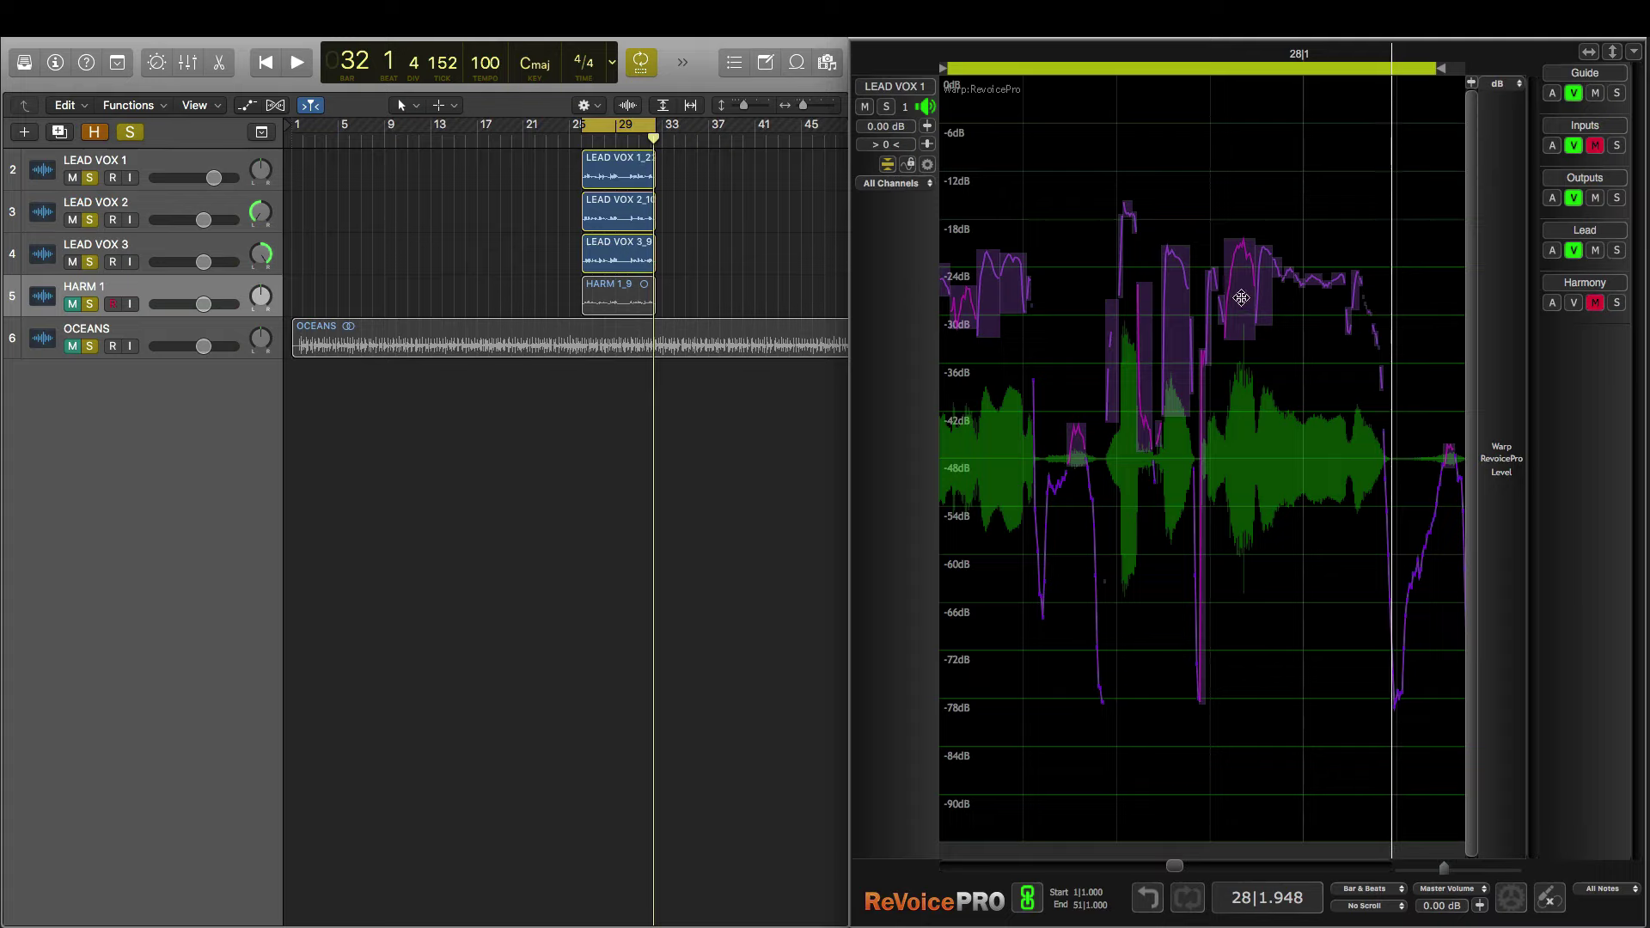
drag(1241, 297, 1236, 359)
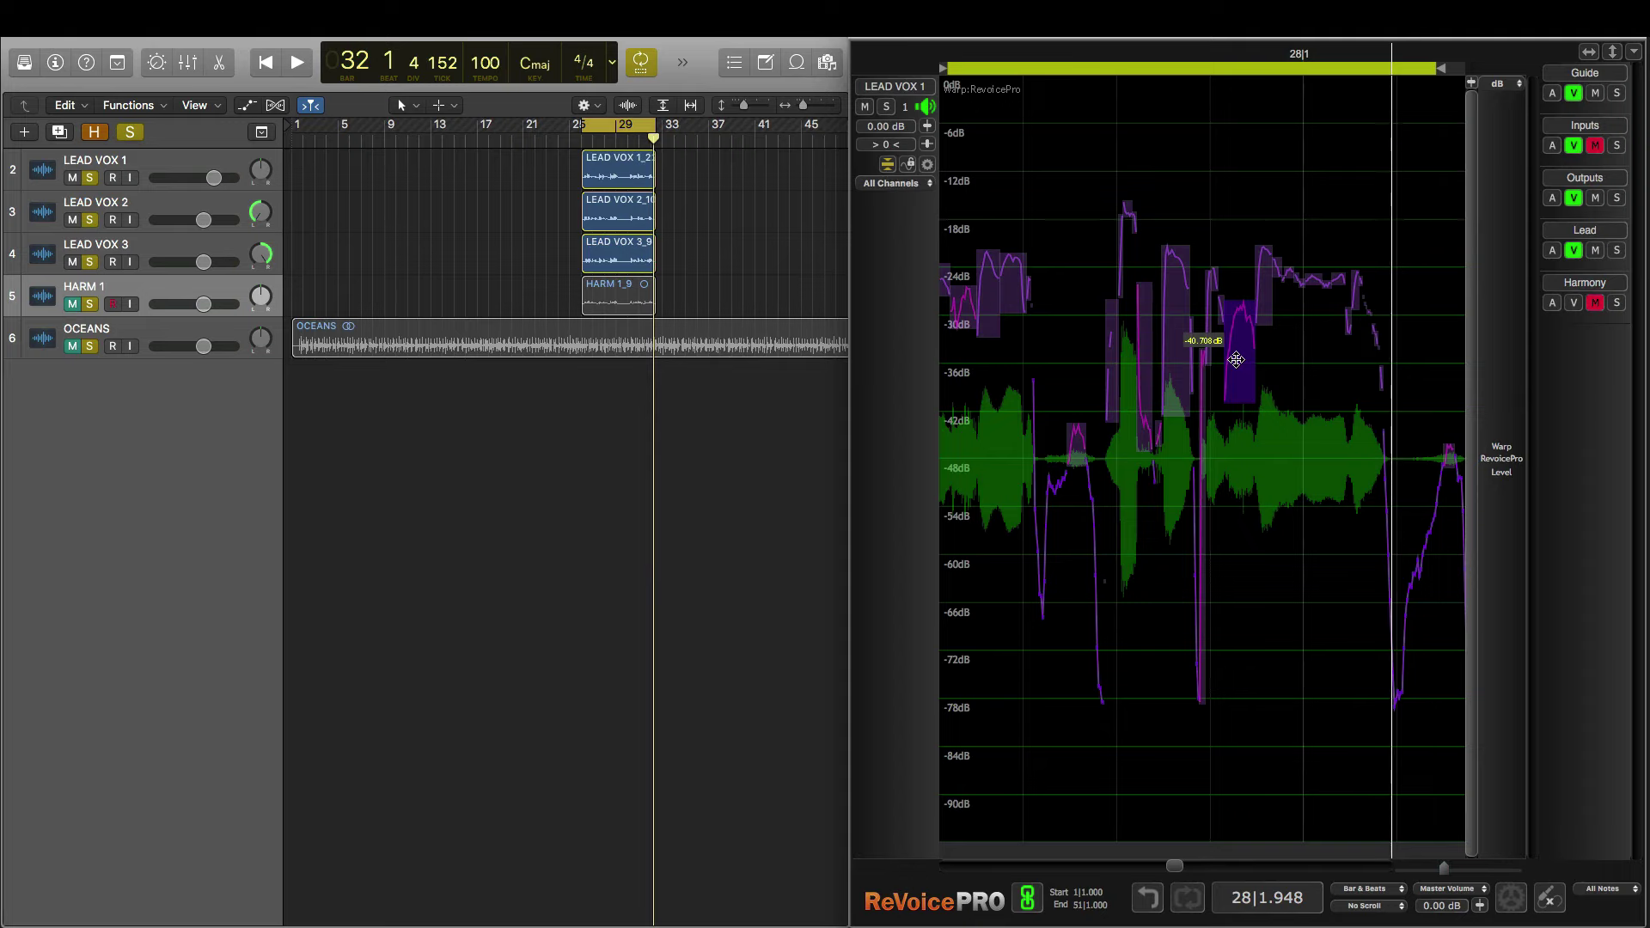
key(alt)
mouse_move(1237, 359)
mouse_down()
mouse_move(1238, 288)
mouse_move(1237, 374)
mouse_up()
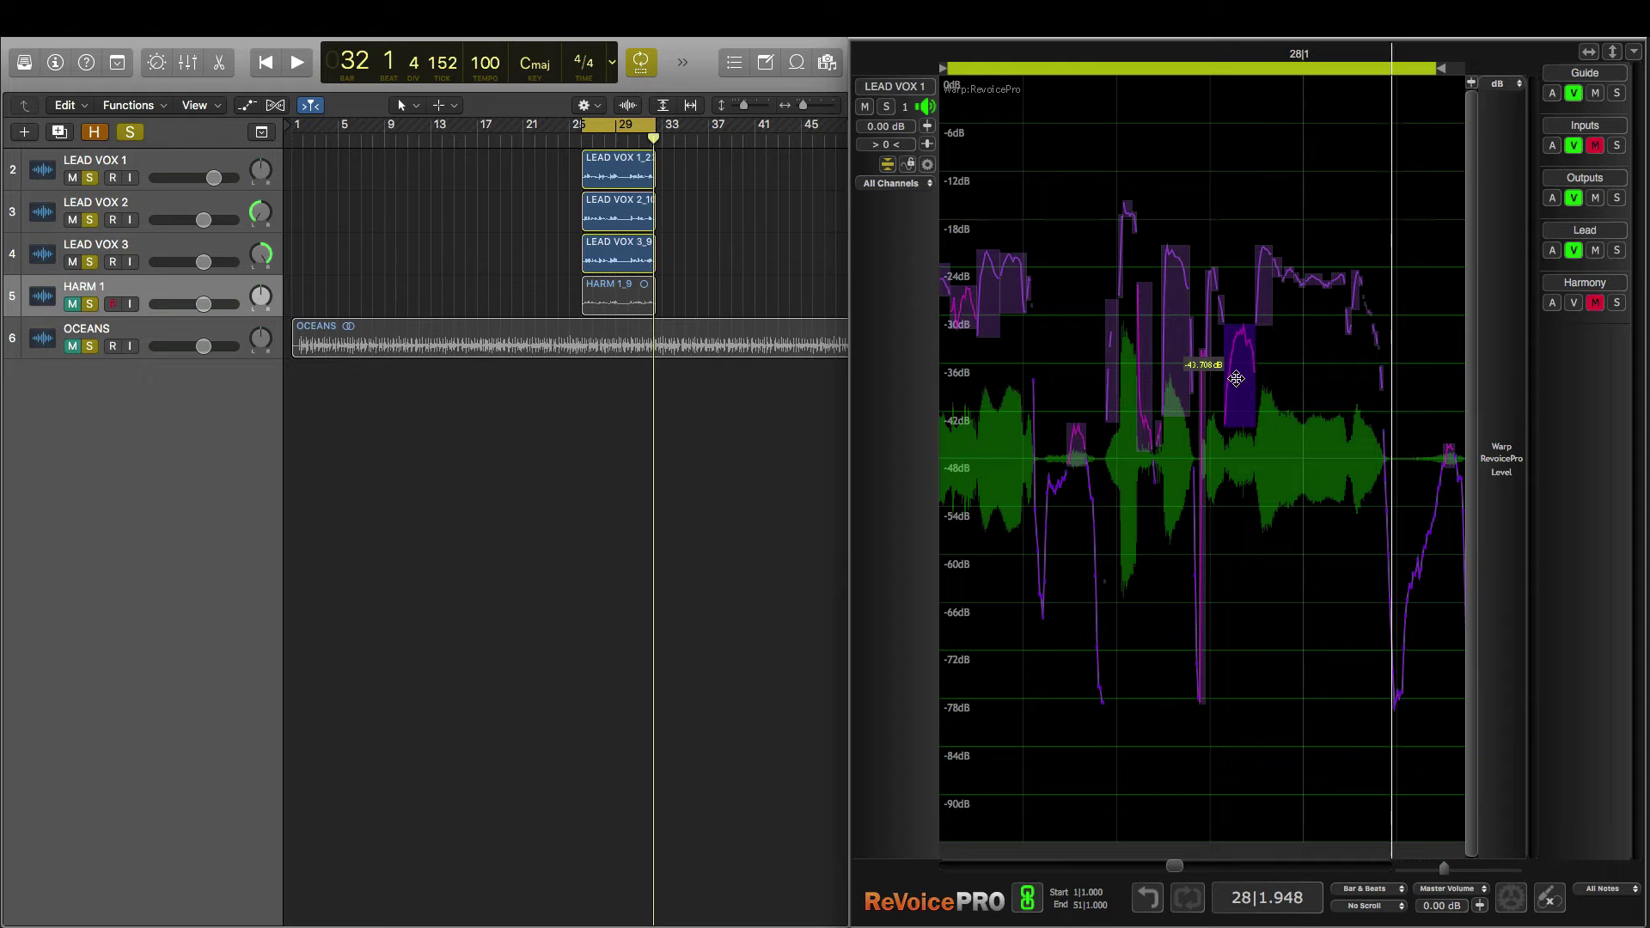
key(space)
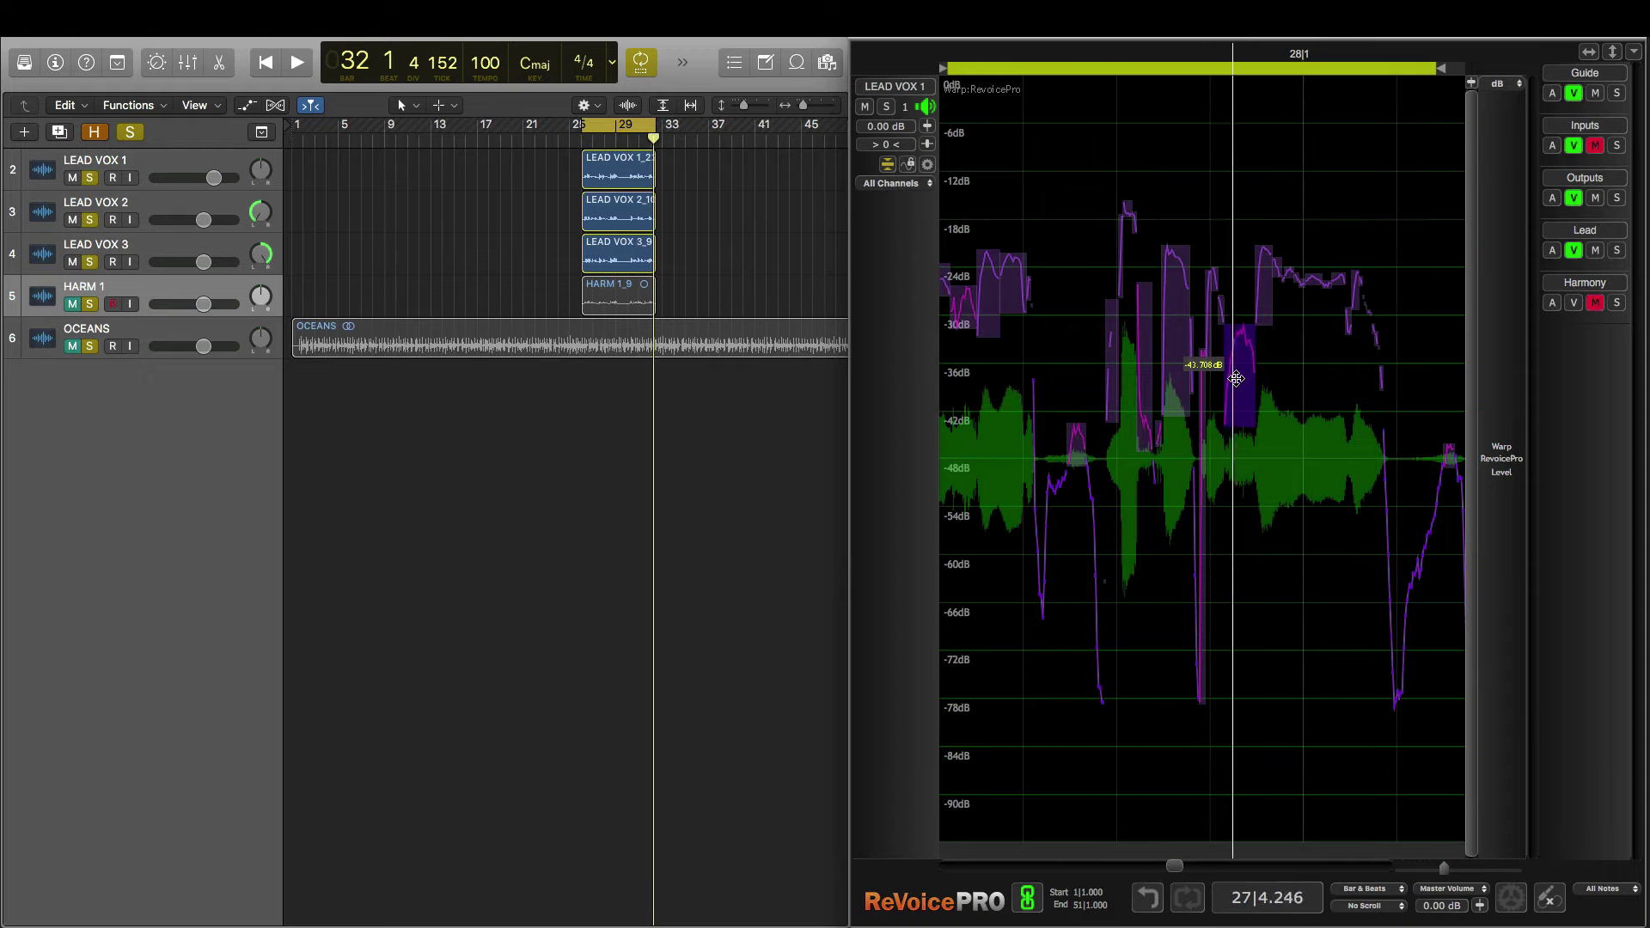
- Mute LEAD VOX 2 and LEAD VOX 3, then audition the edited lead in Logic and ReVoice
key(space)
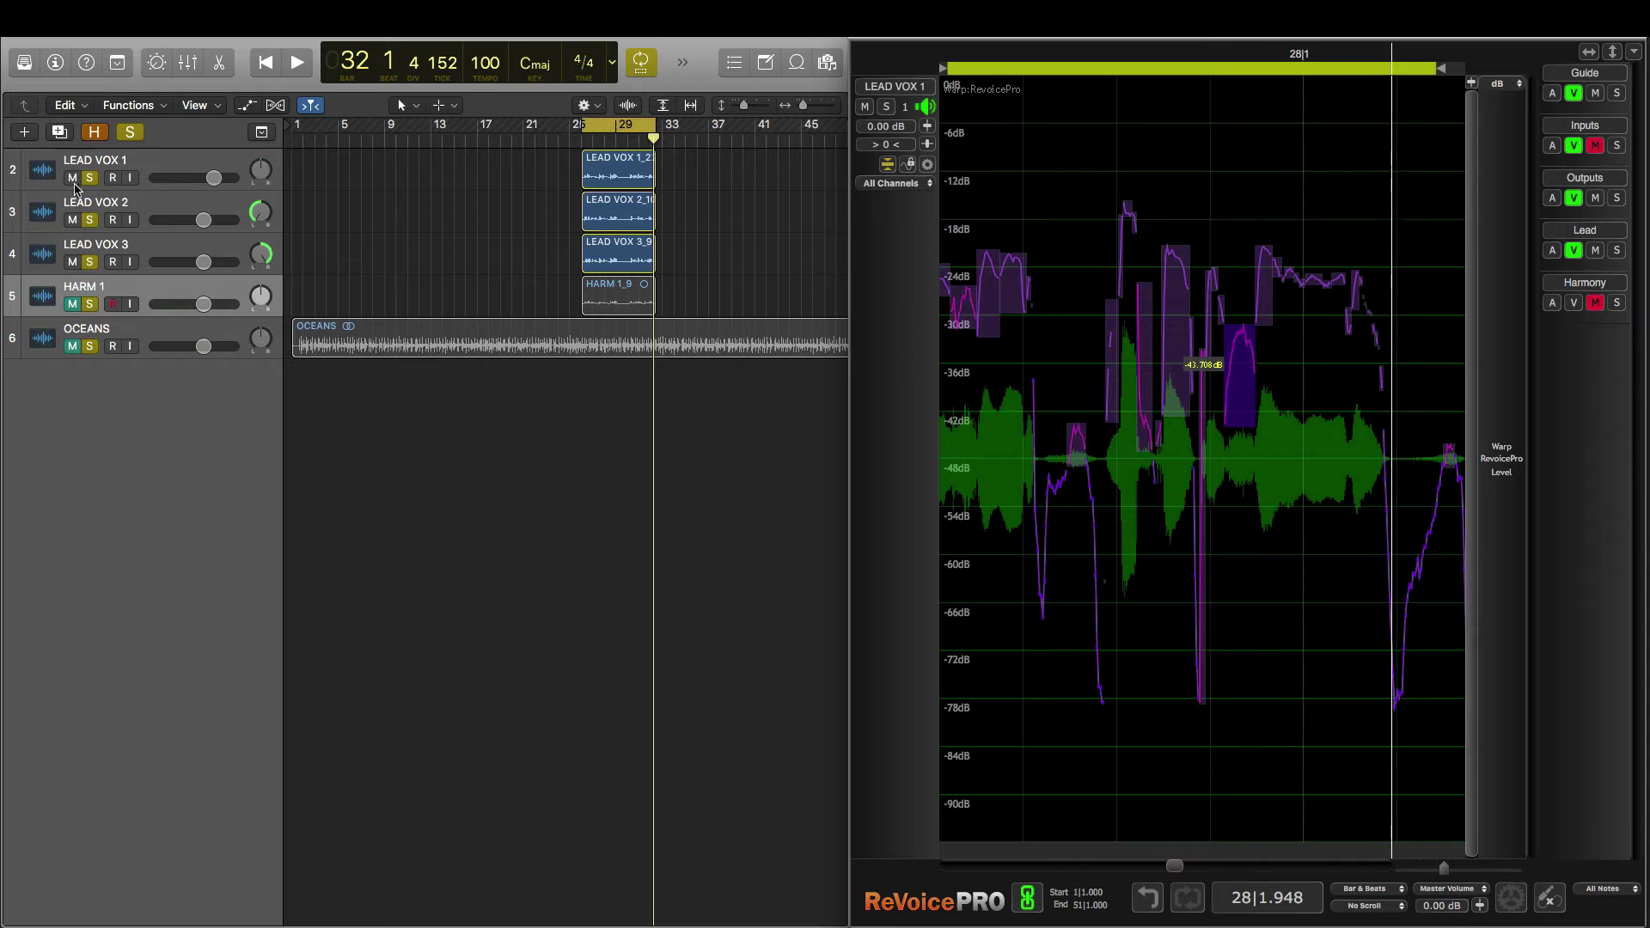
click(72, 219)
click(73, 262)
key(space)
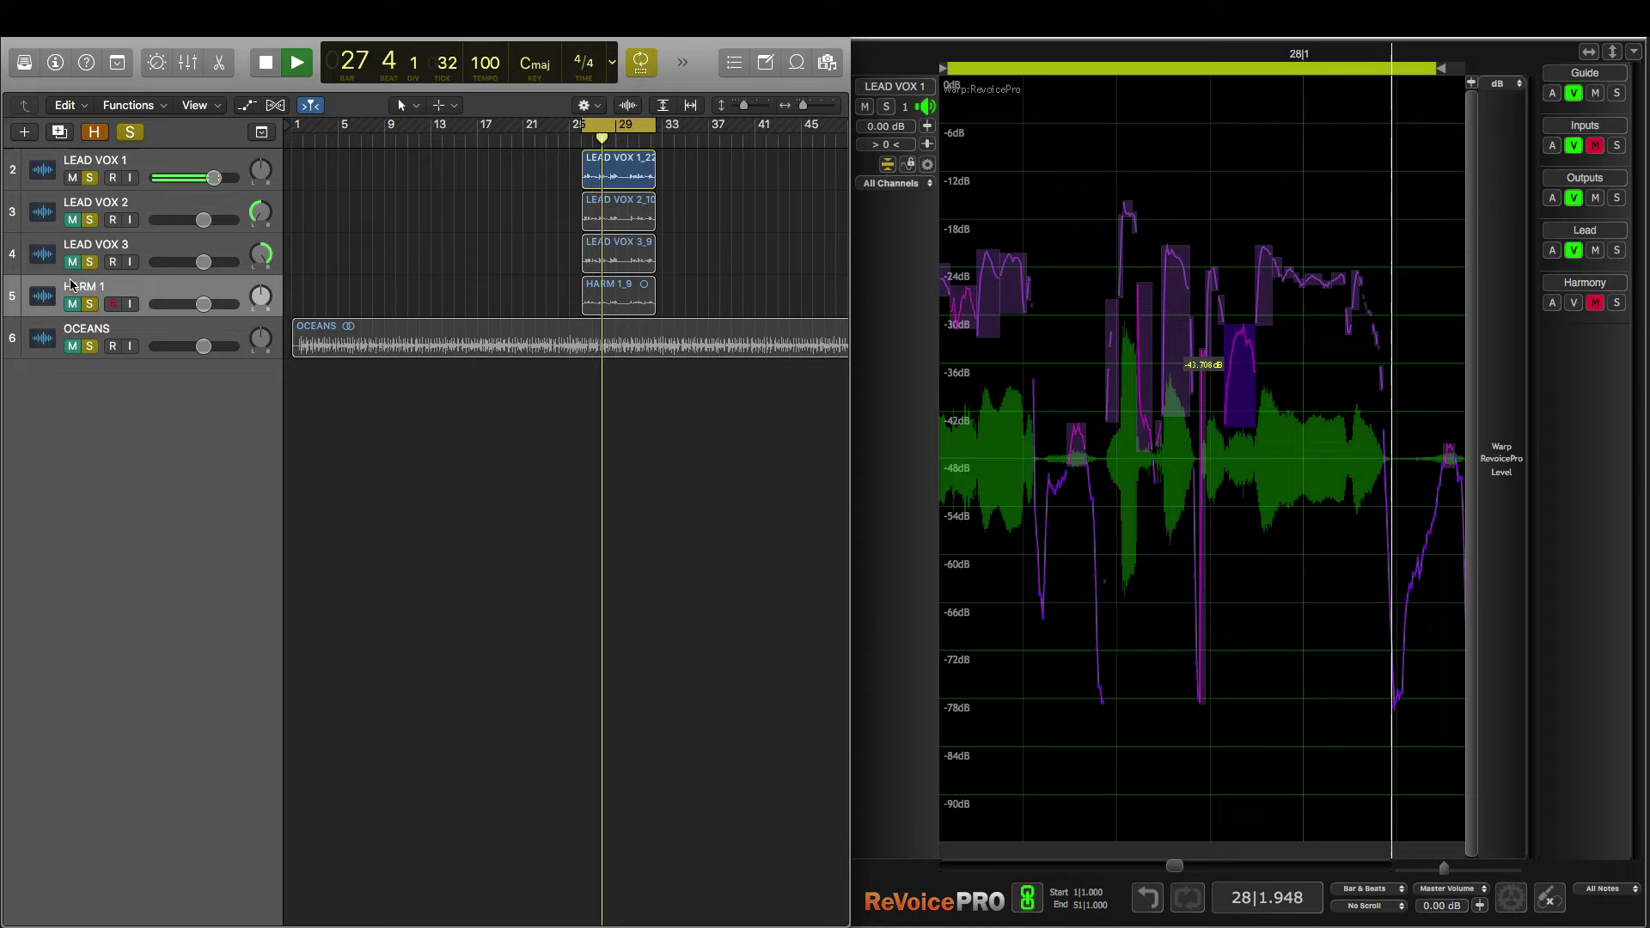
key(space)
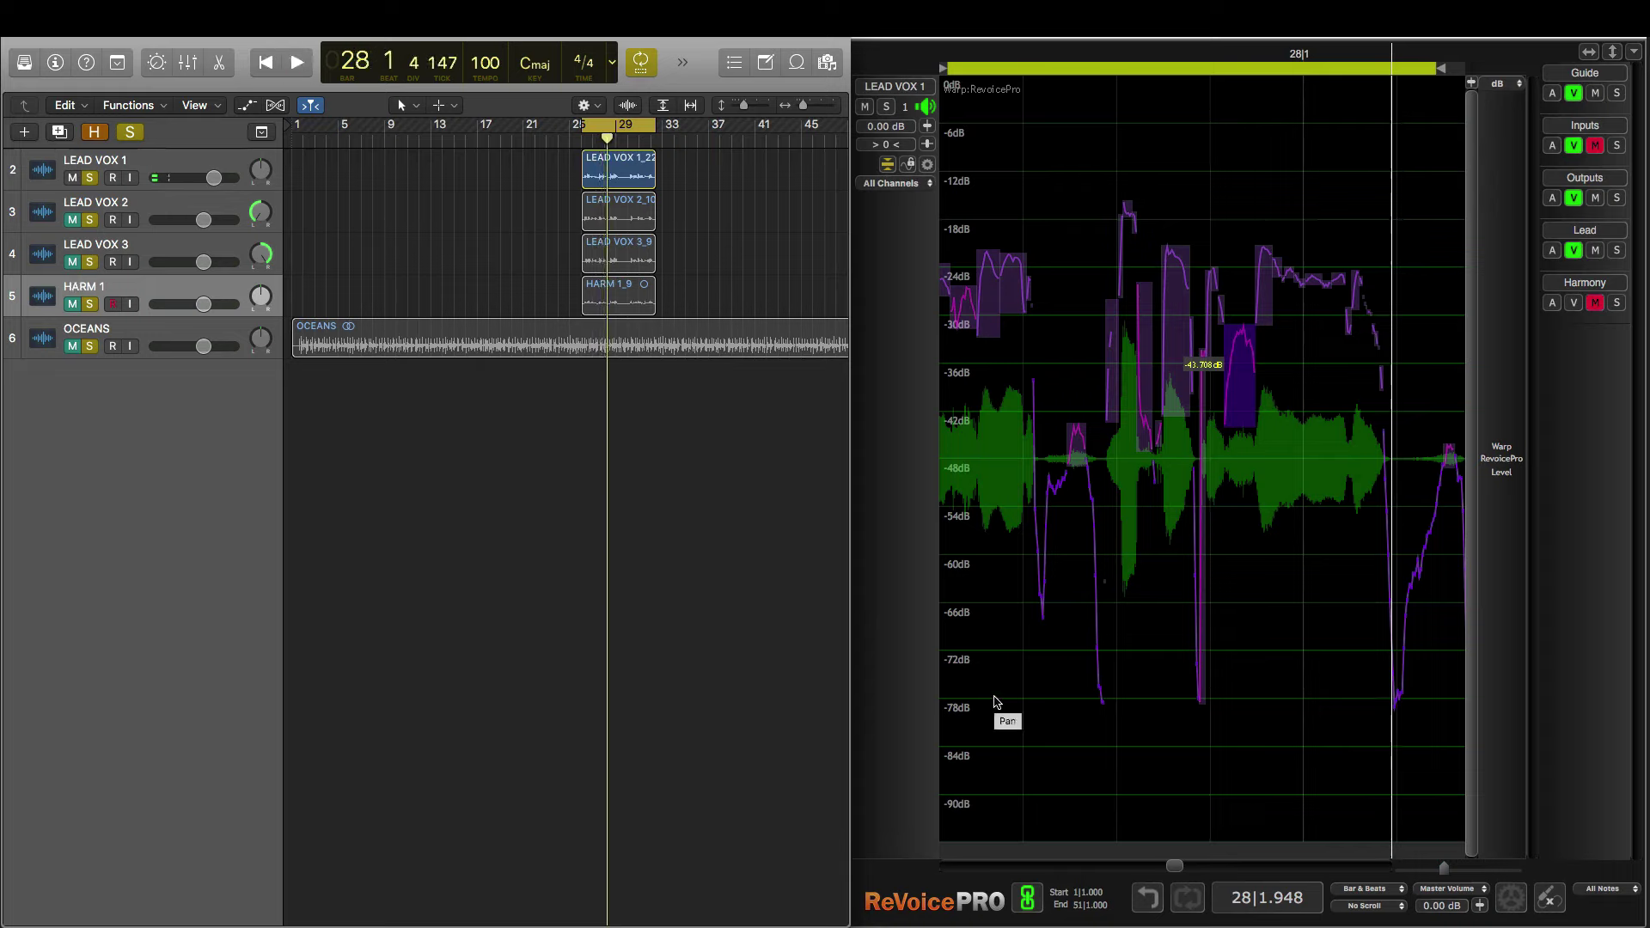
key(space)
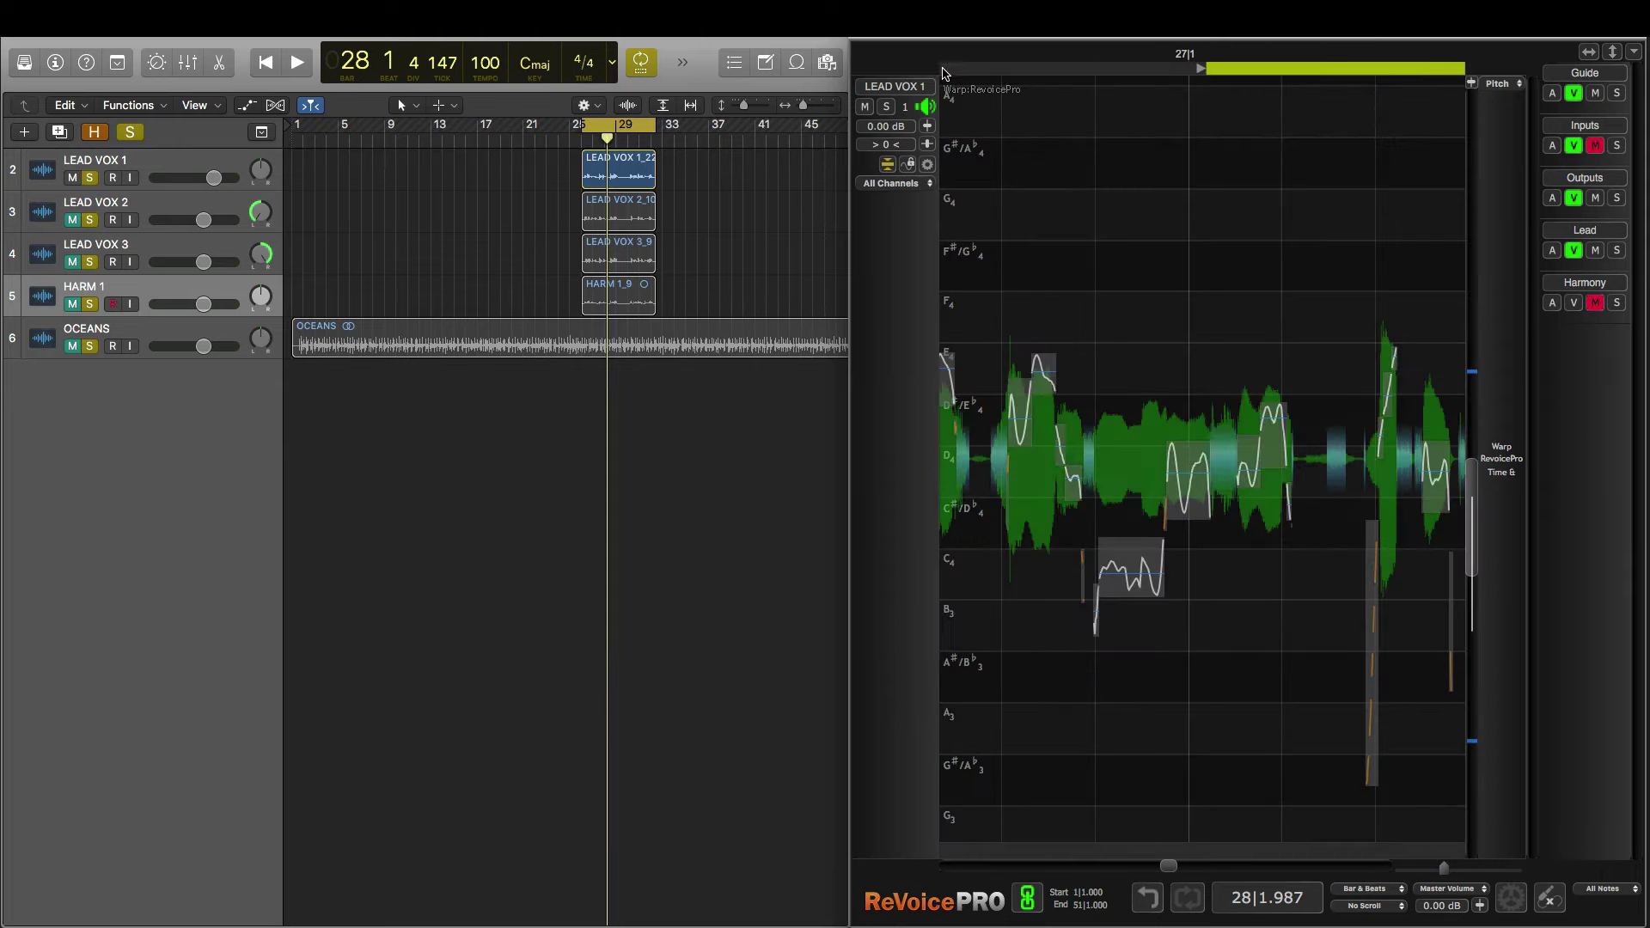
- Play a new range over the phrase, zoom in, and drag the flat note up to E4
drag(949, 72, 1365, 86)
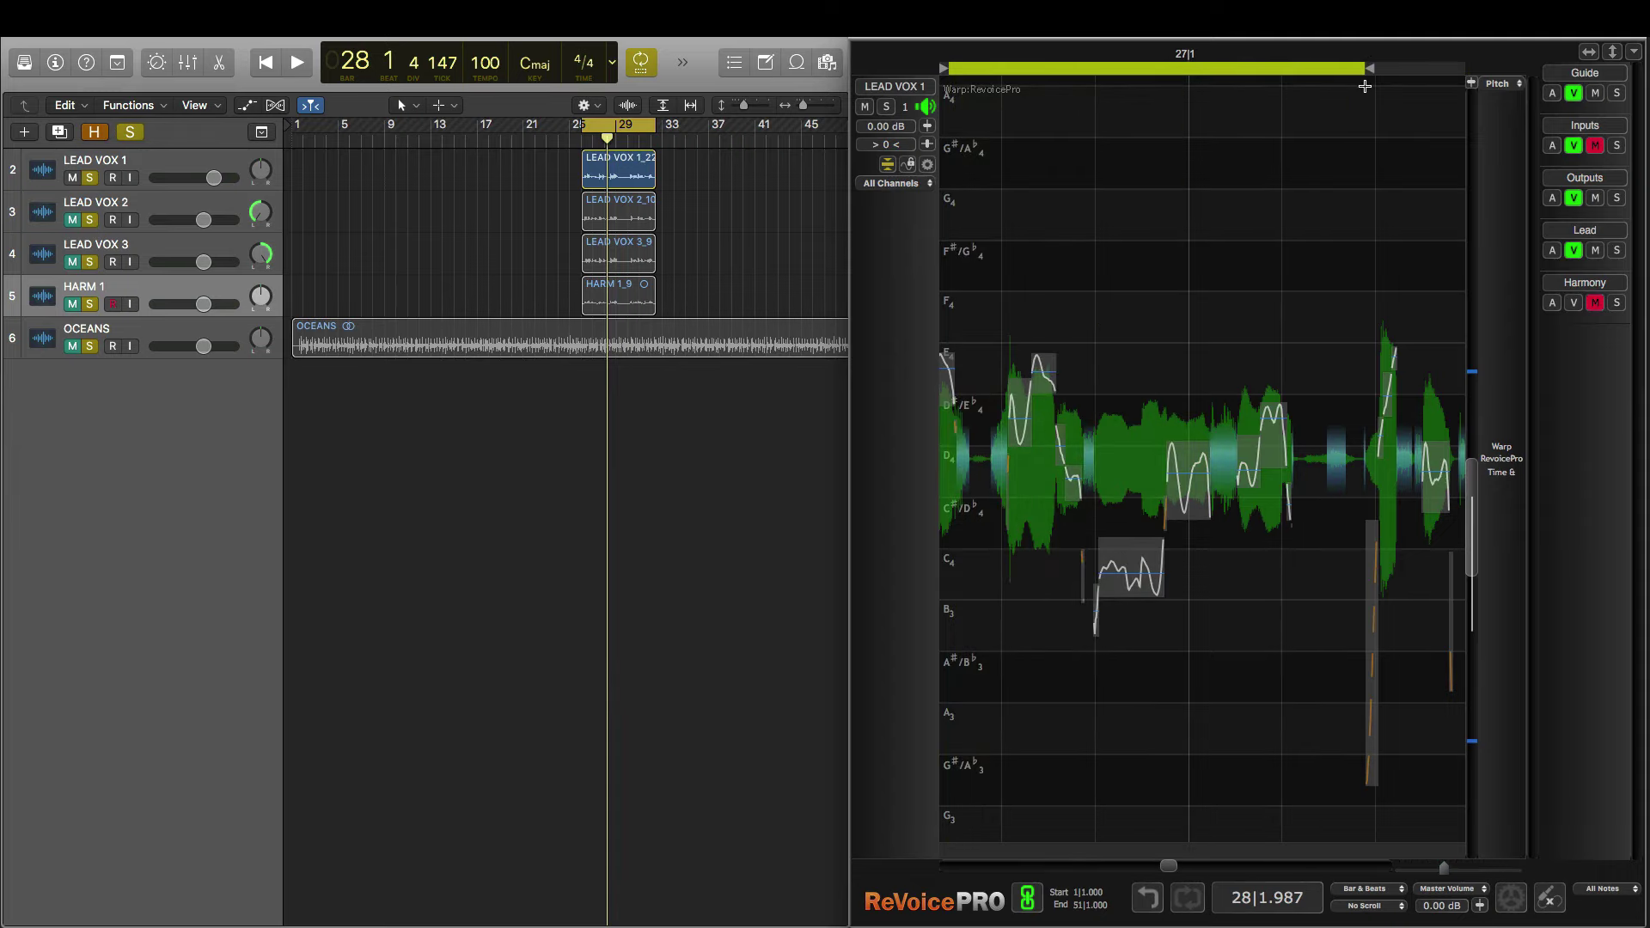
key(space)
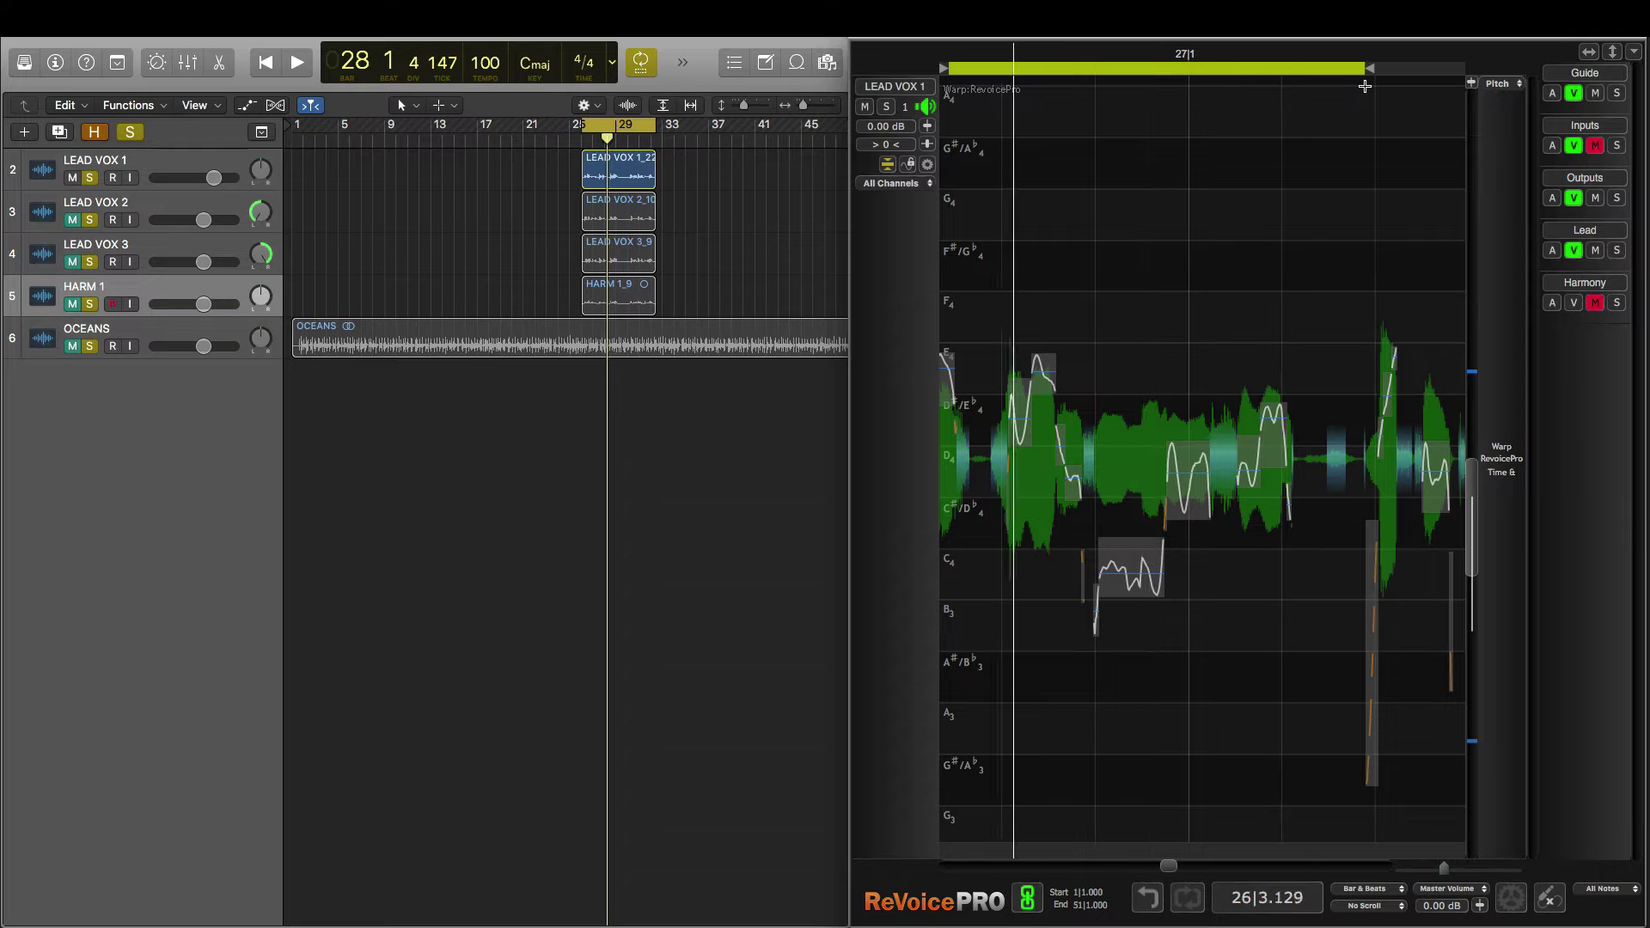
key(space)
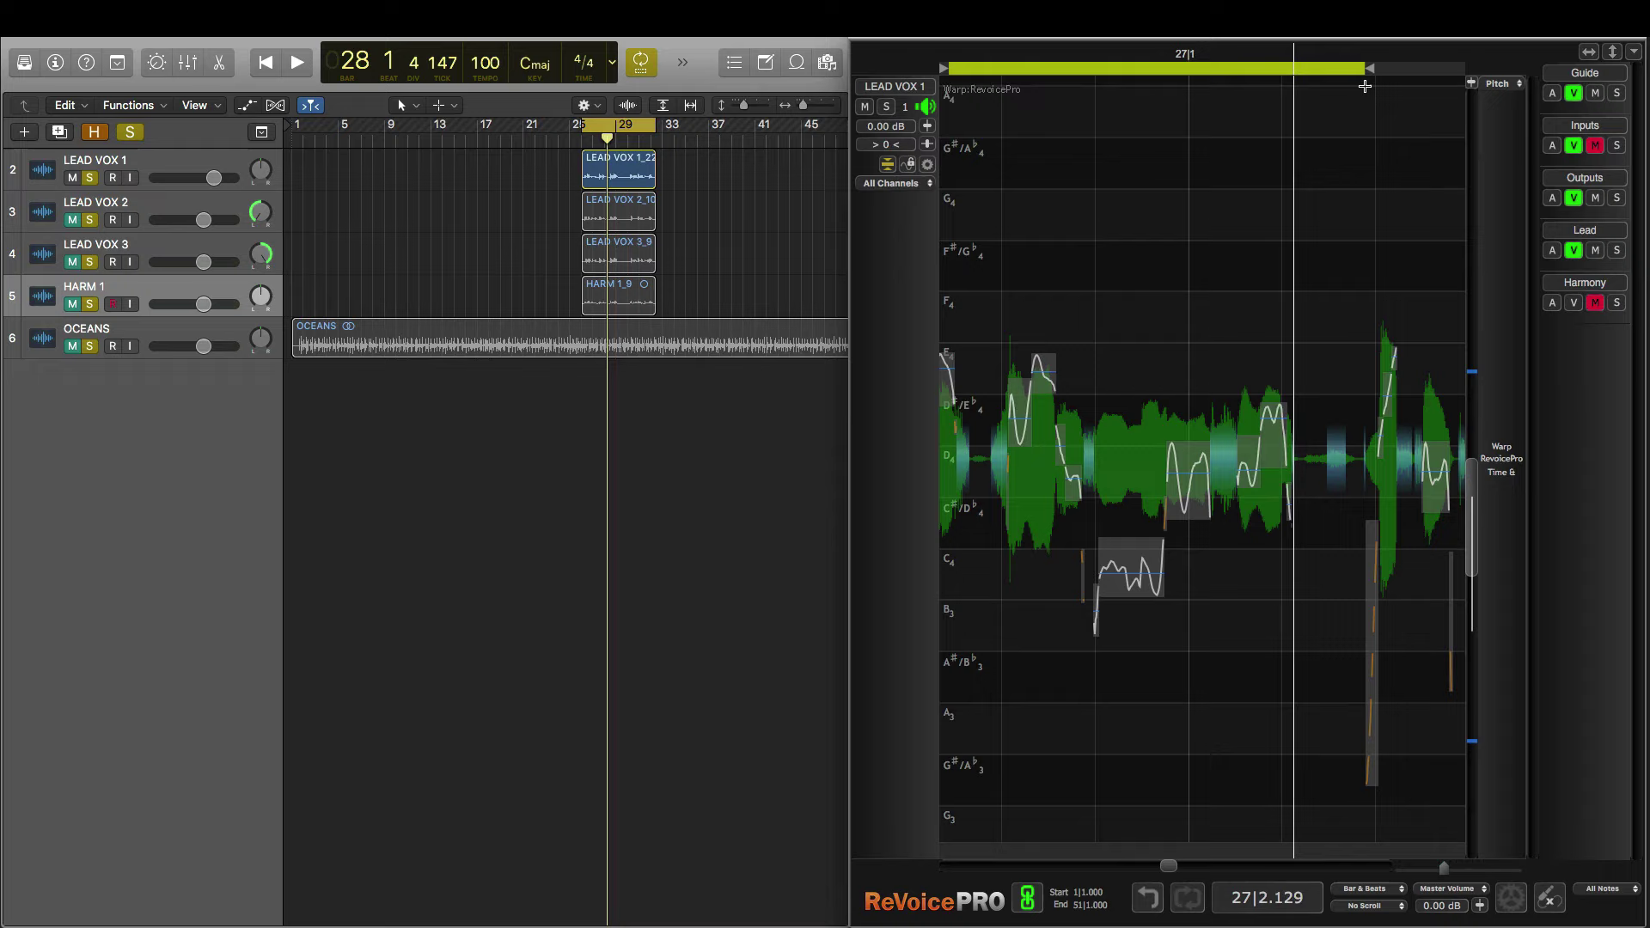
scroll(1304, 427, up, 1)
scroll(1304, 427, up, 3)
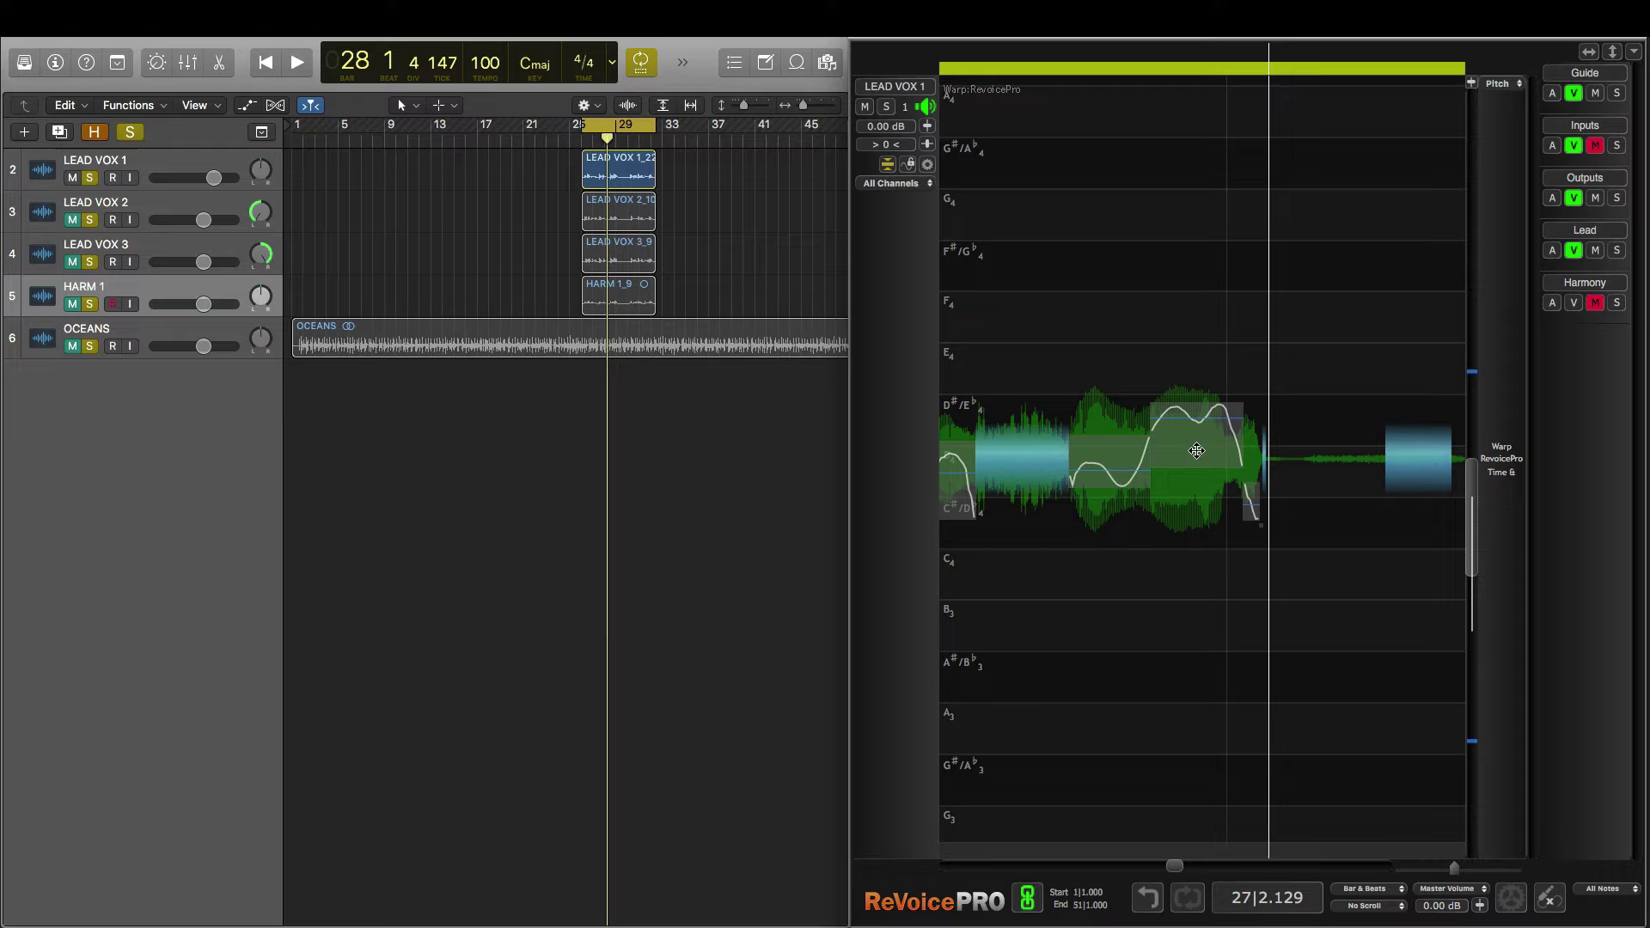
drag(1197, 451, 1196, 414)
scroll(1197, 414, down, 4)
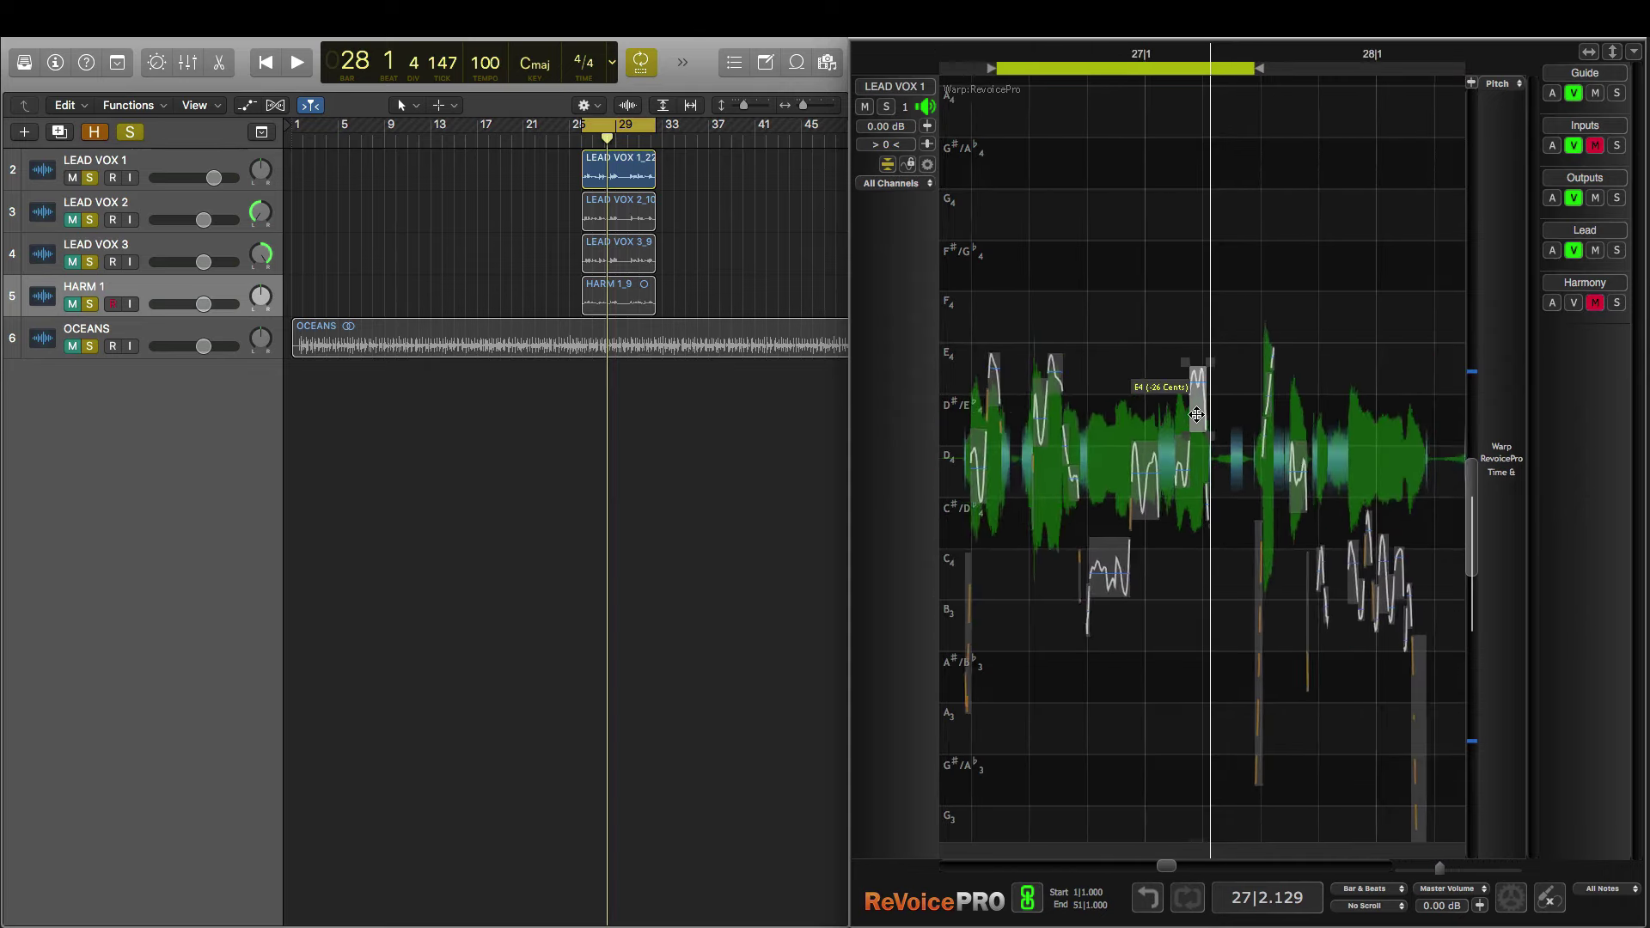
scroll(1197, 415, down, 1)
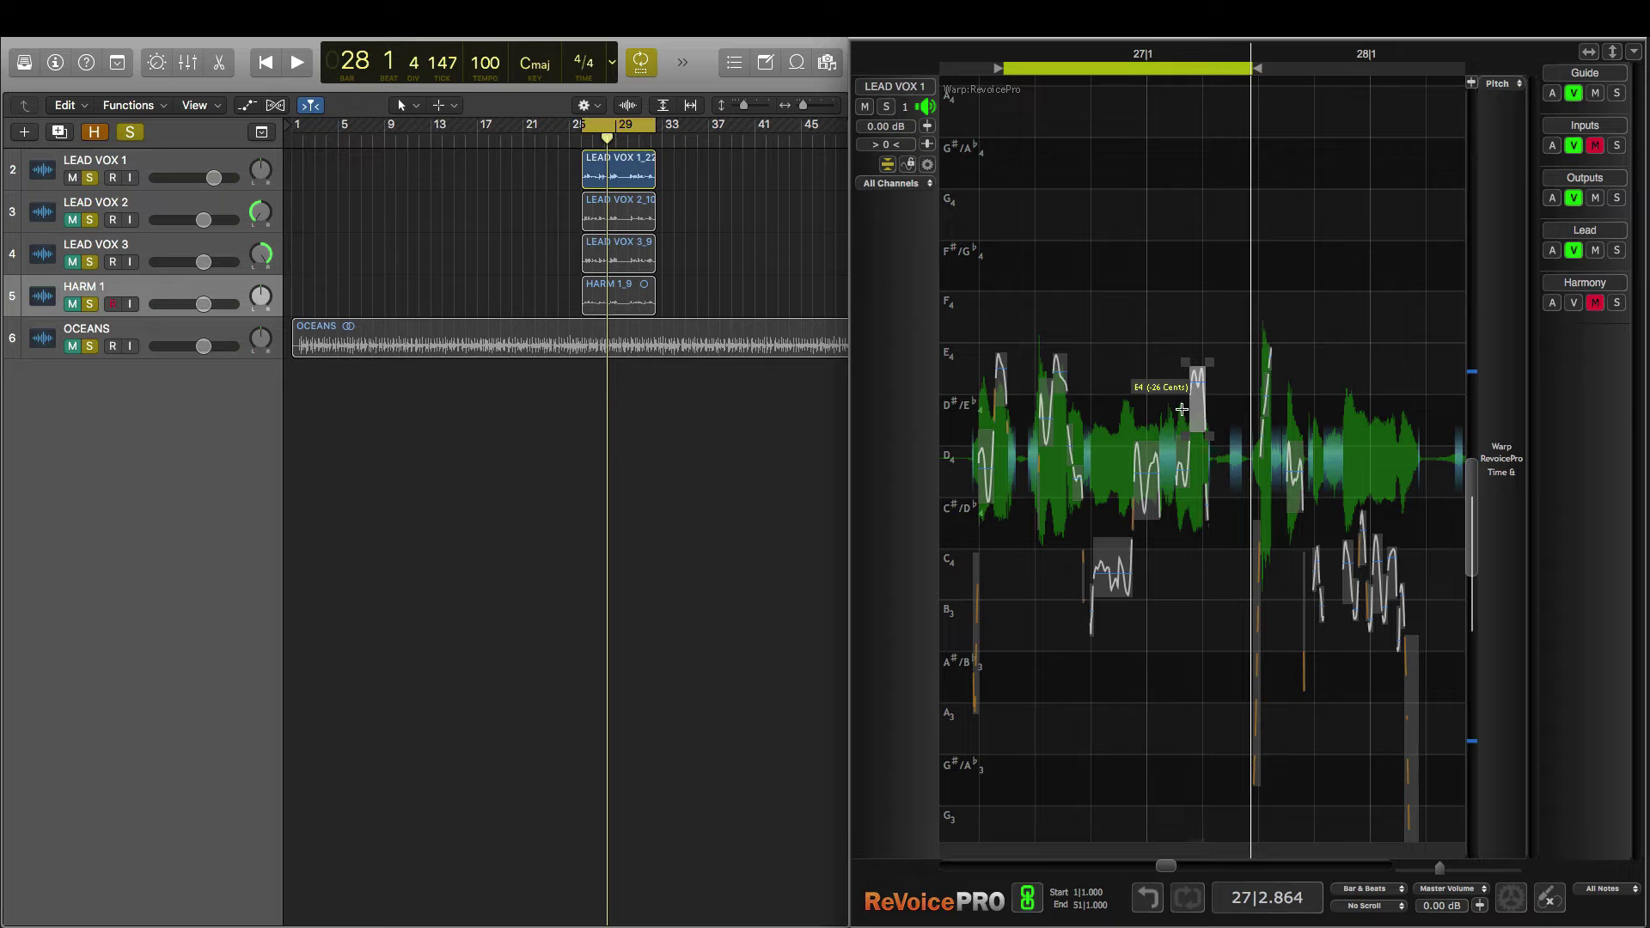
scroll(1182, 410, up, 5)
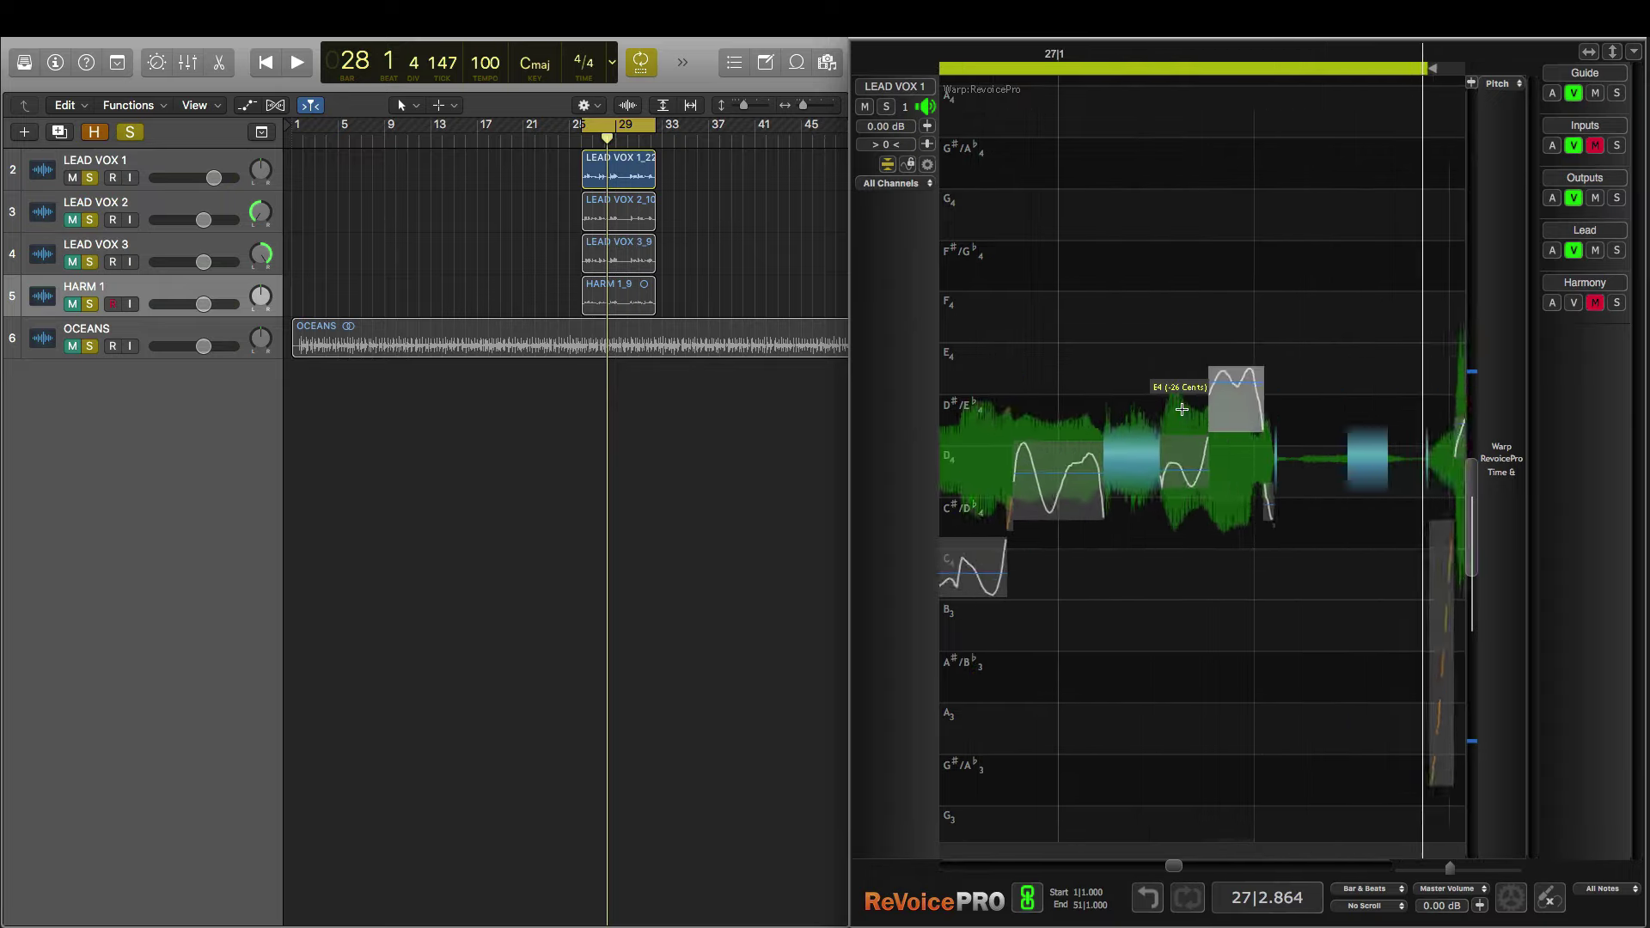
- Use the Smooth Join Tool across the join leading into the E4 note
right_click(1361, 254)
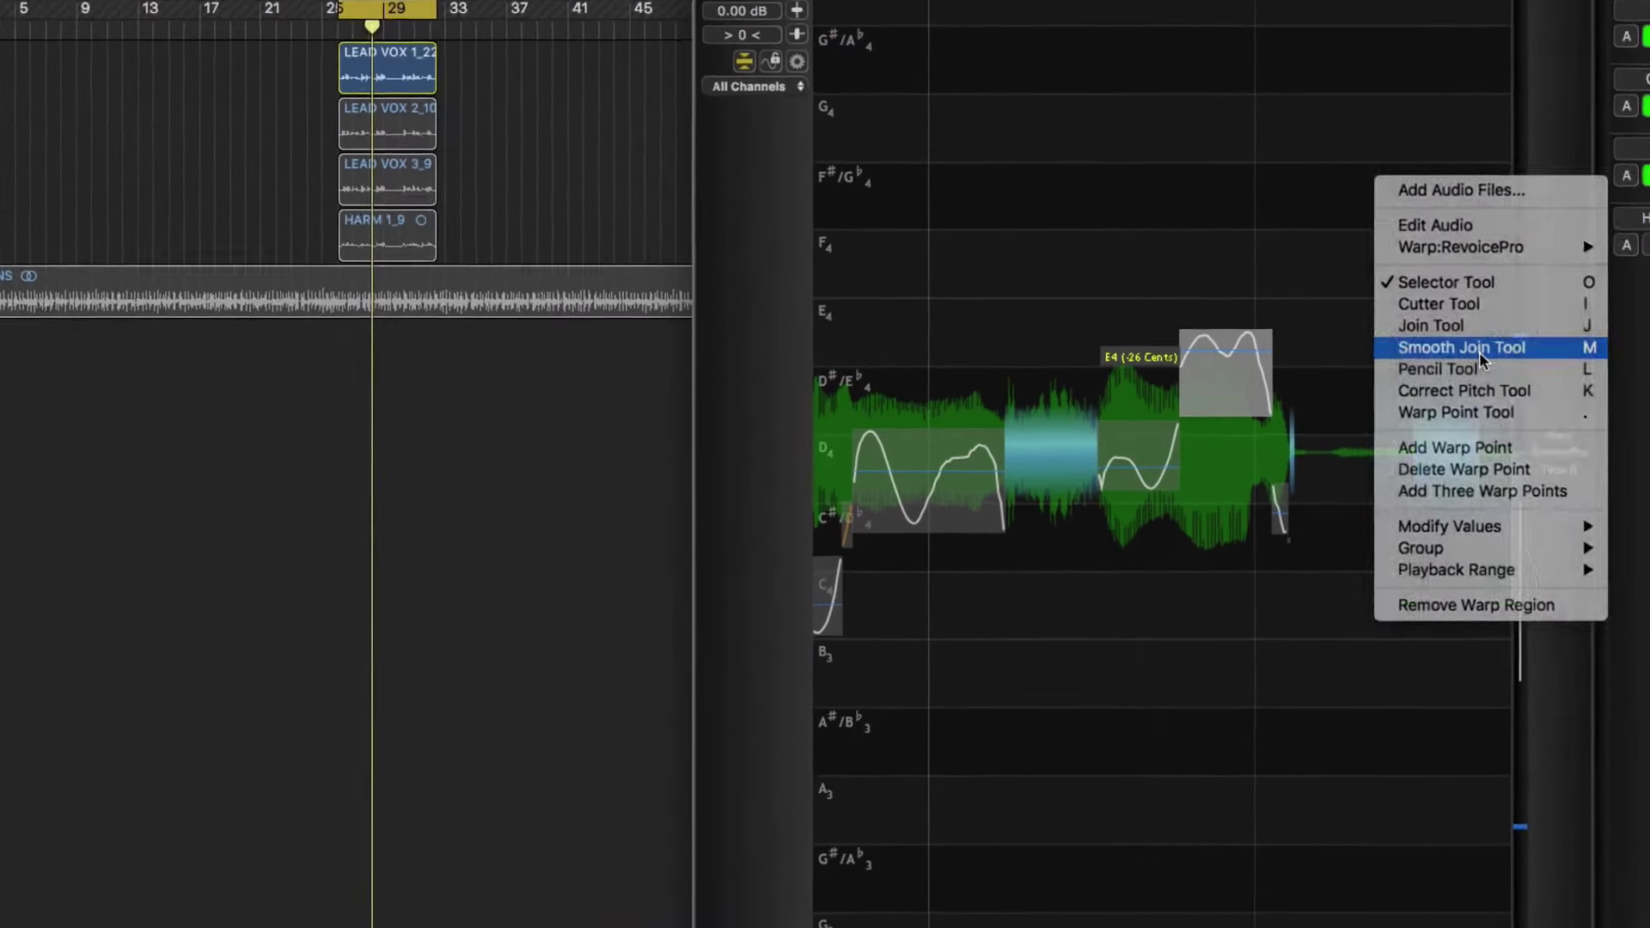
click(1445, 387)
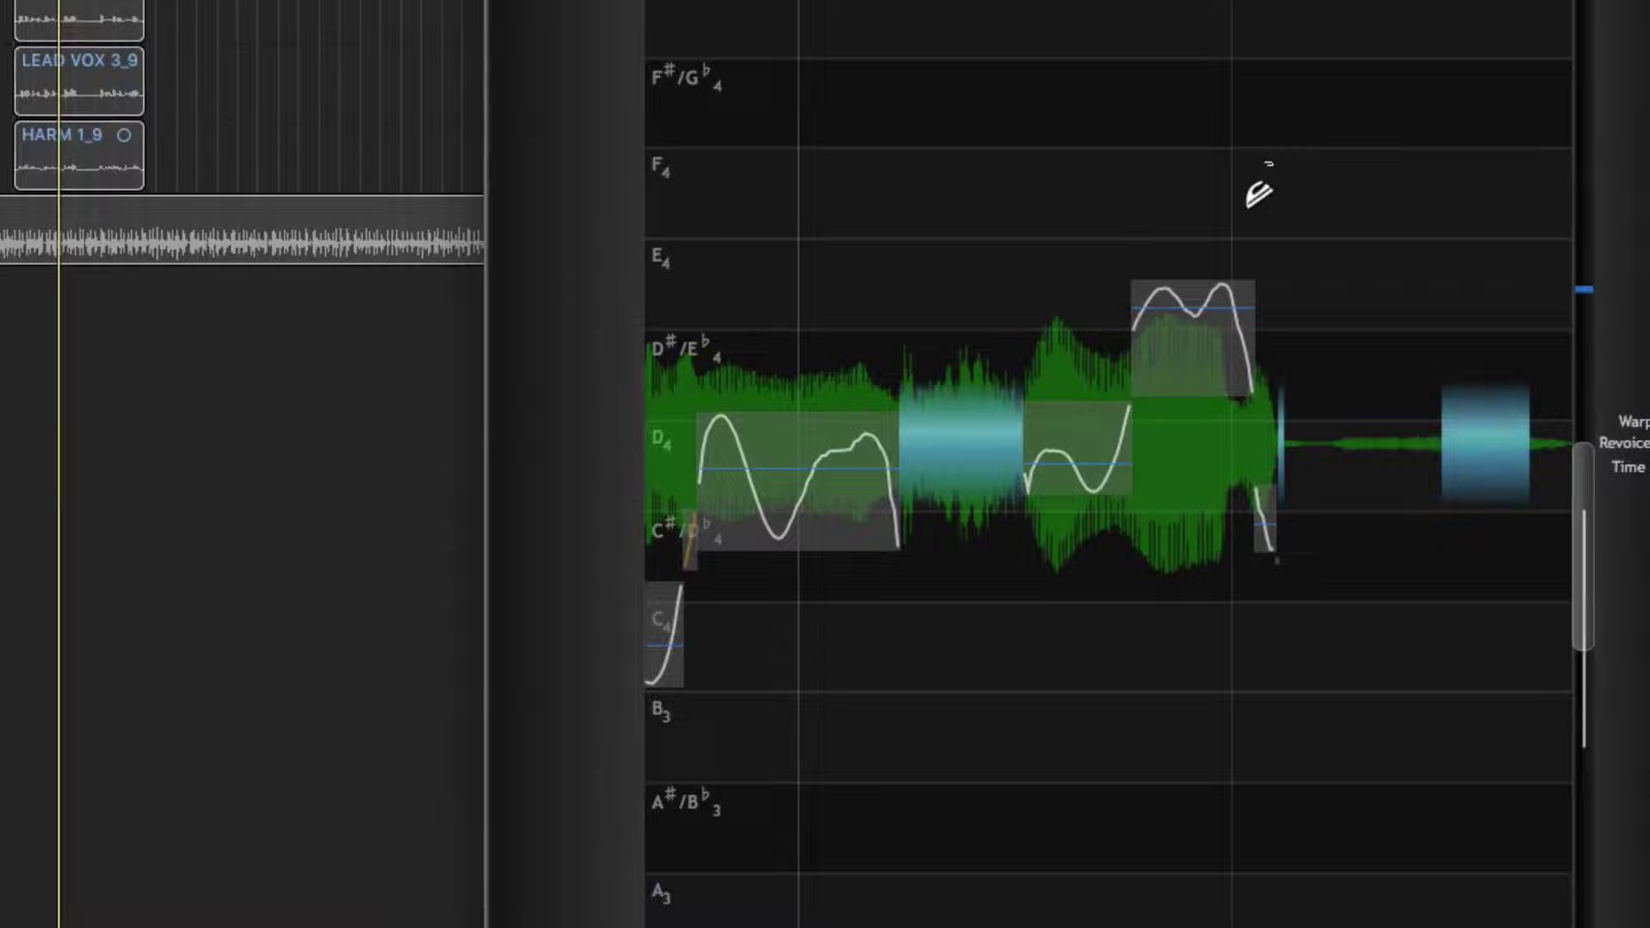
drag(1281, 219, 988, 444)
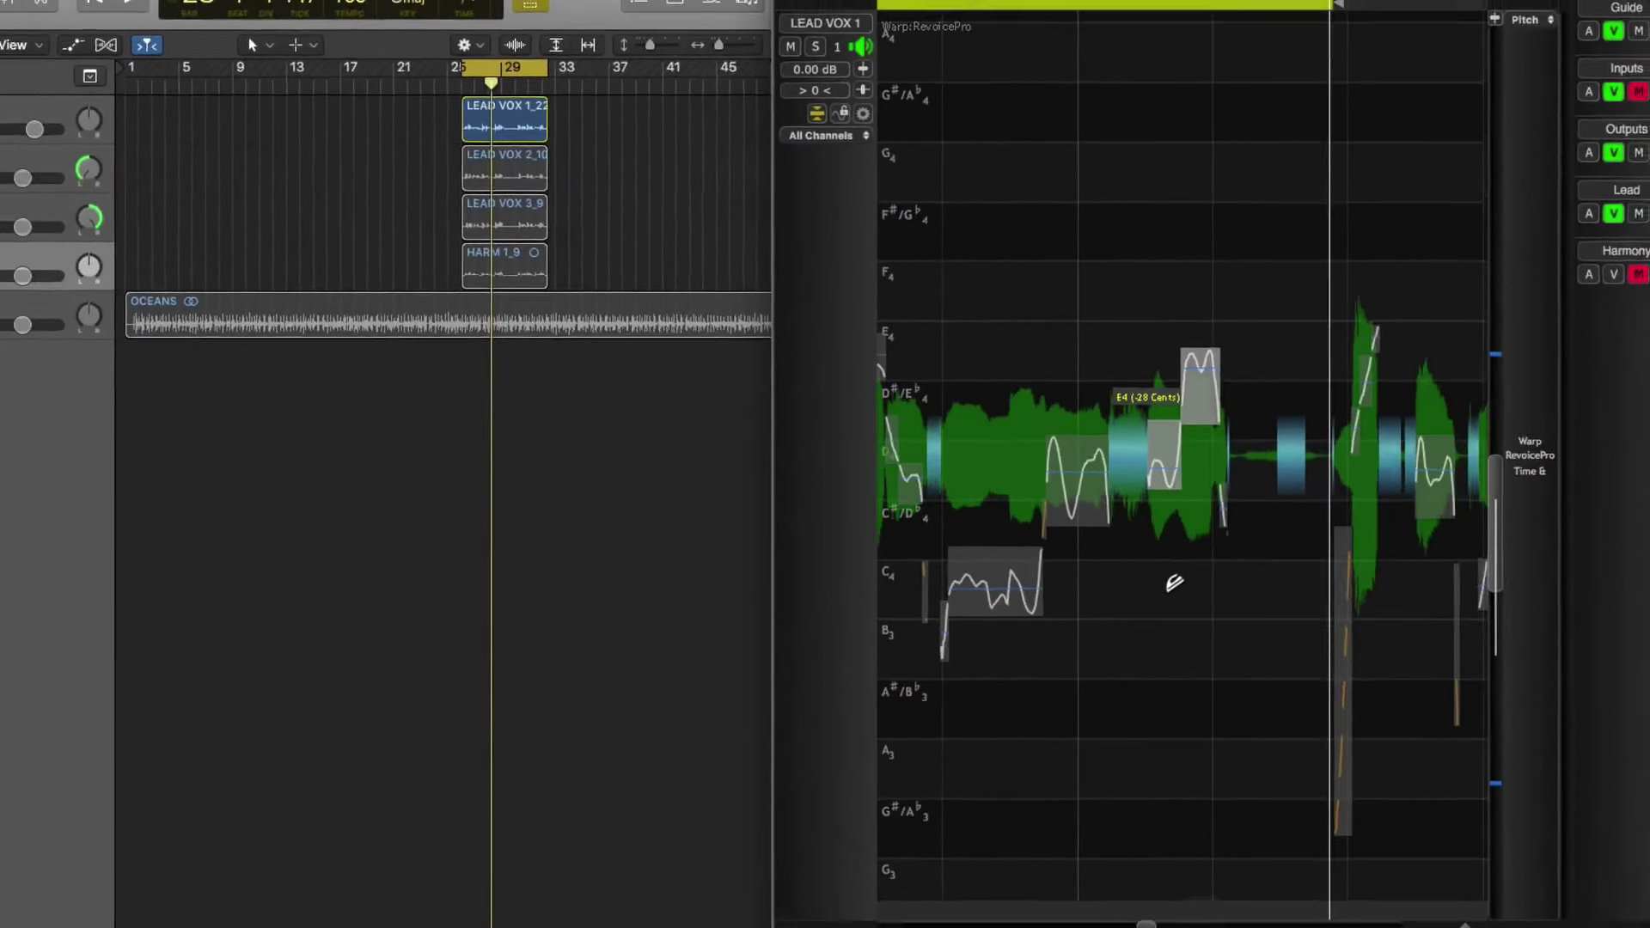
scroll(1112, 626, down, 3)
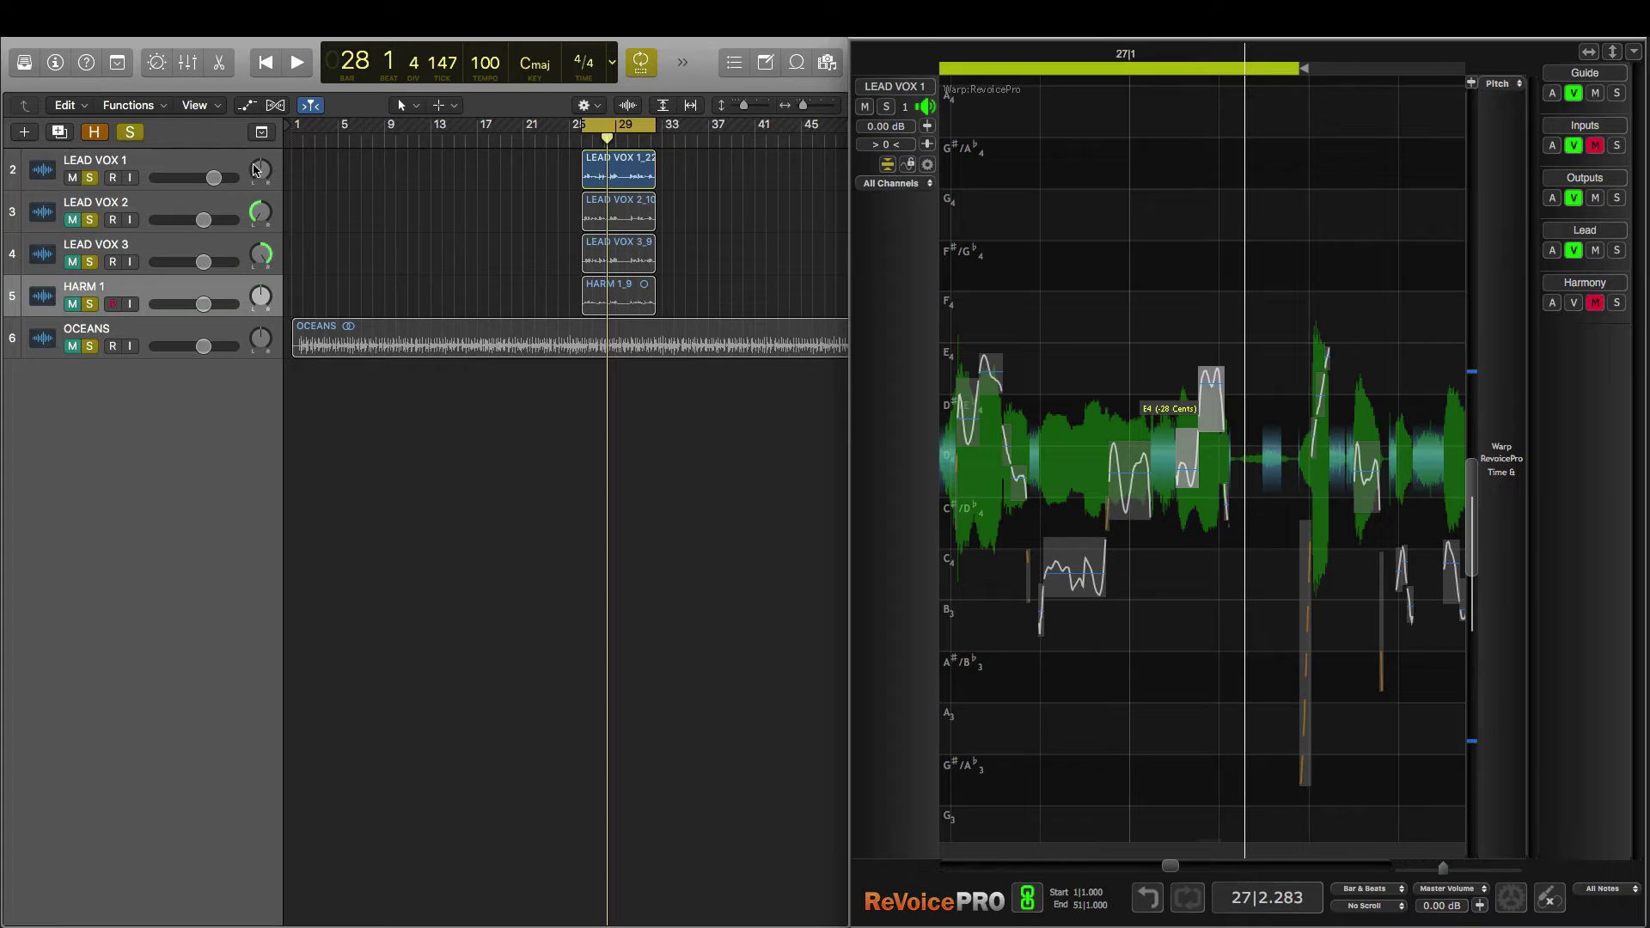
- Audition the tuned LEAD VOX 1, return ReVoice to its multi-track view, and mute HARM 1
click(182, 162)
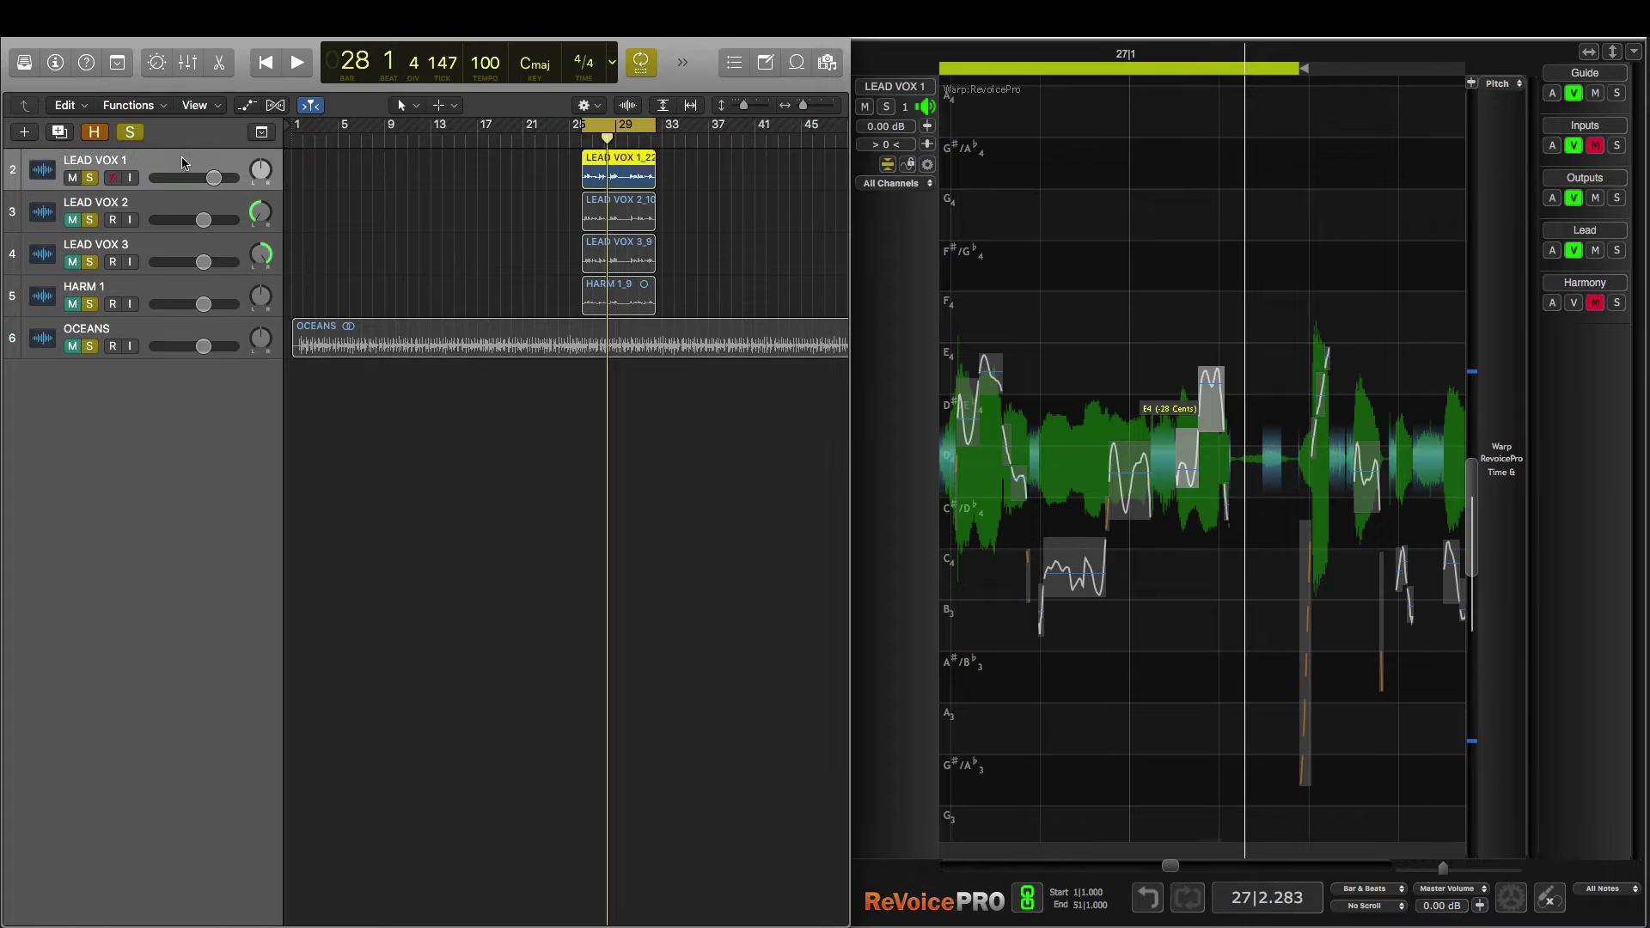
key(space)
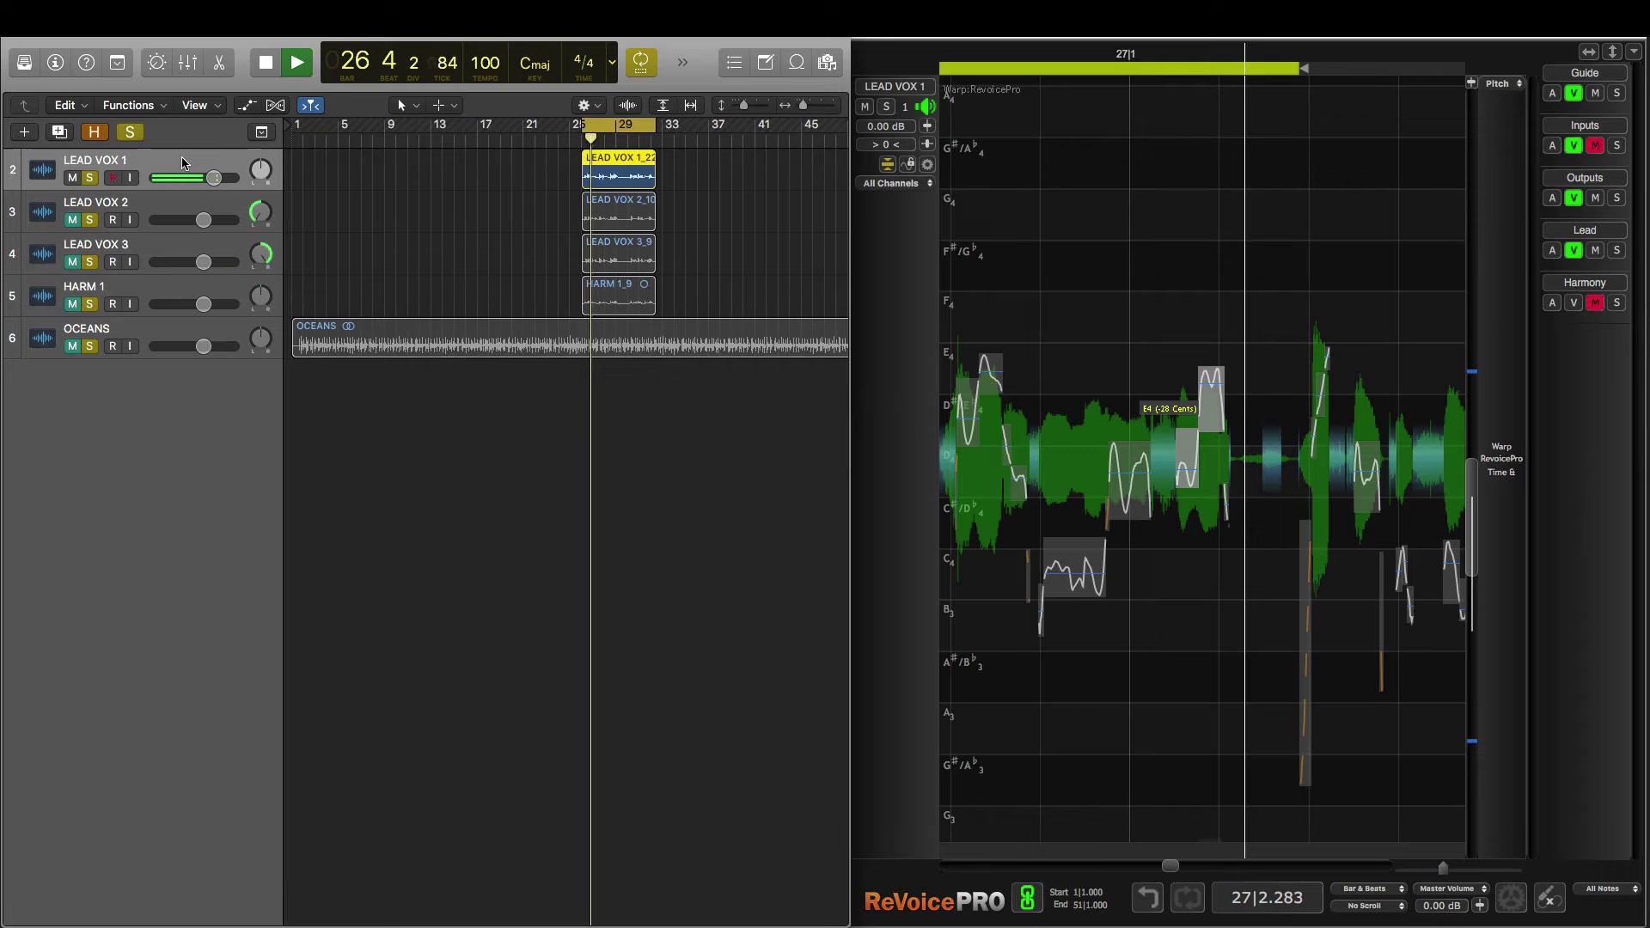
key(space)
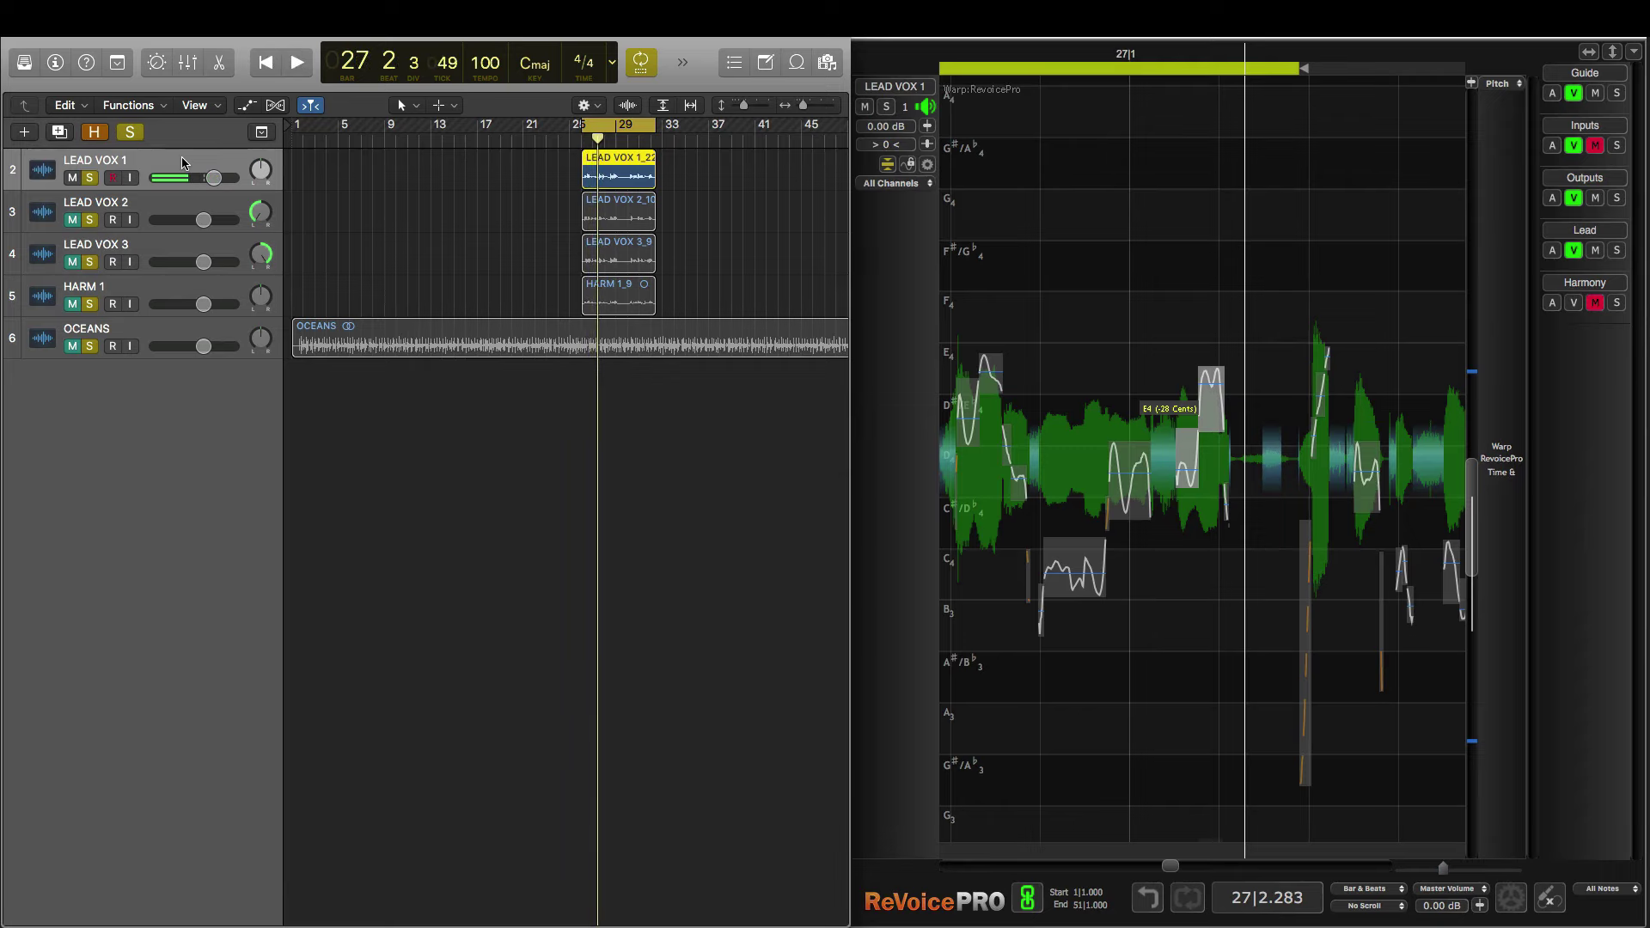
scroll(1069, 244, left, 2)
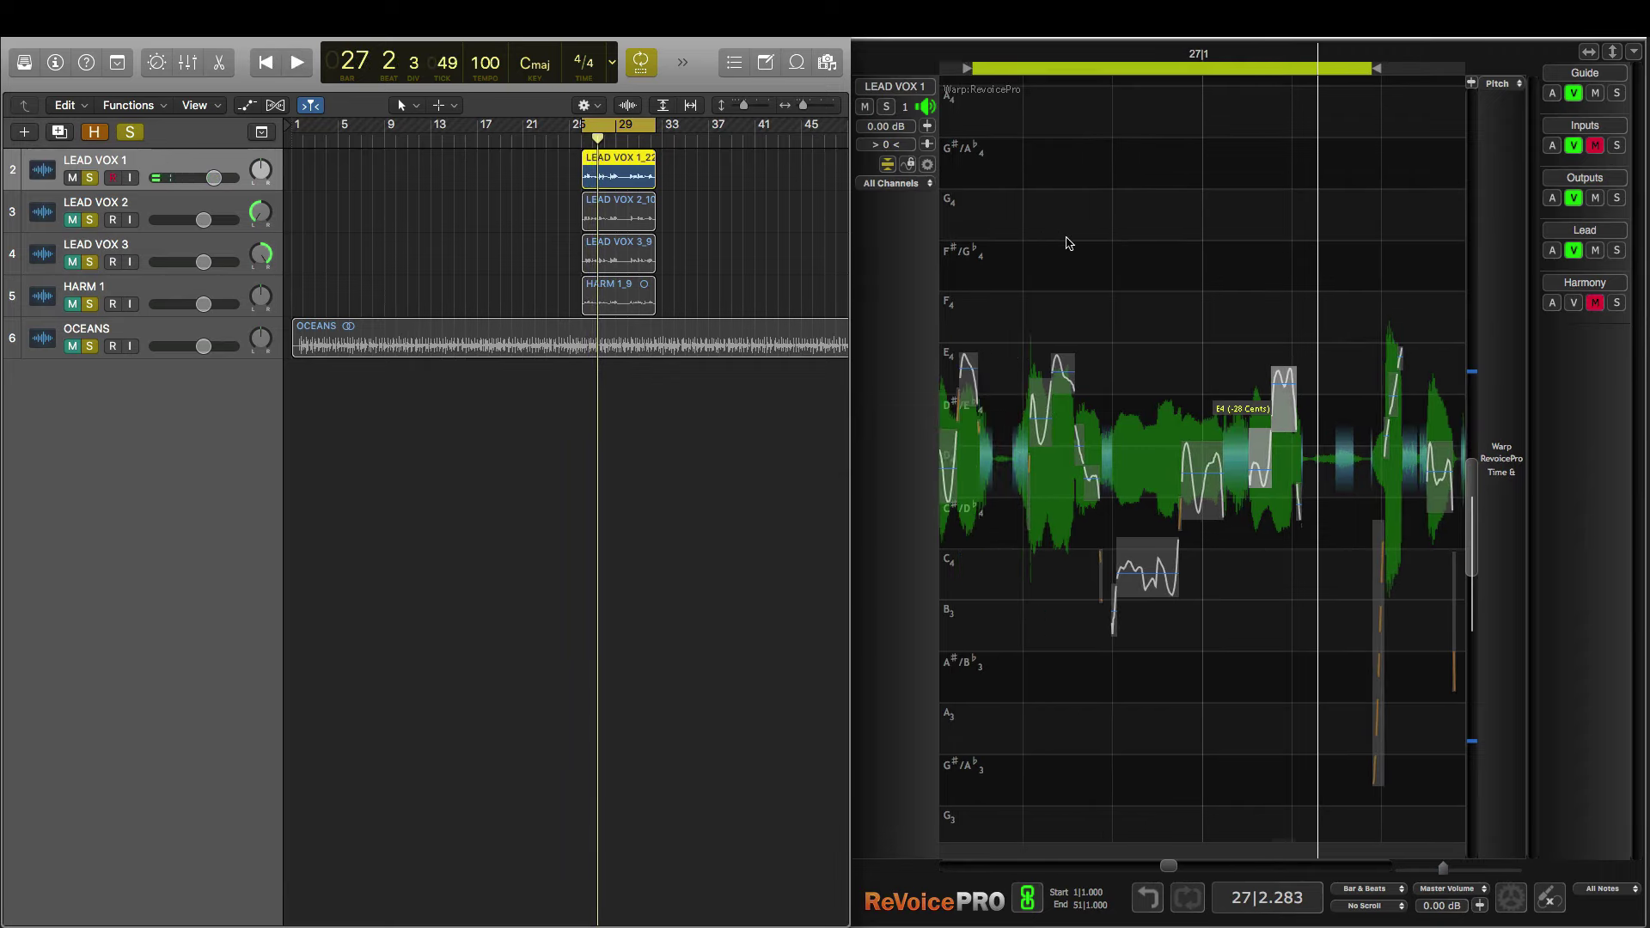
key(space)
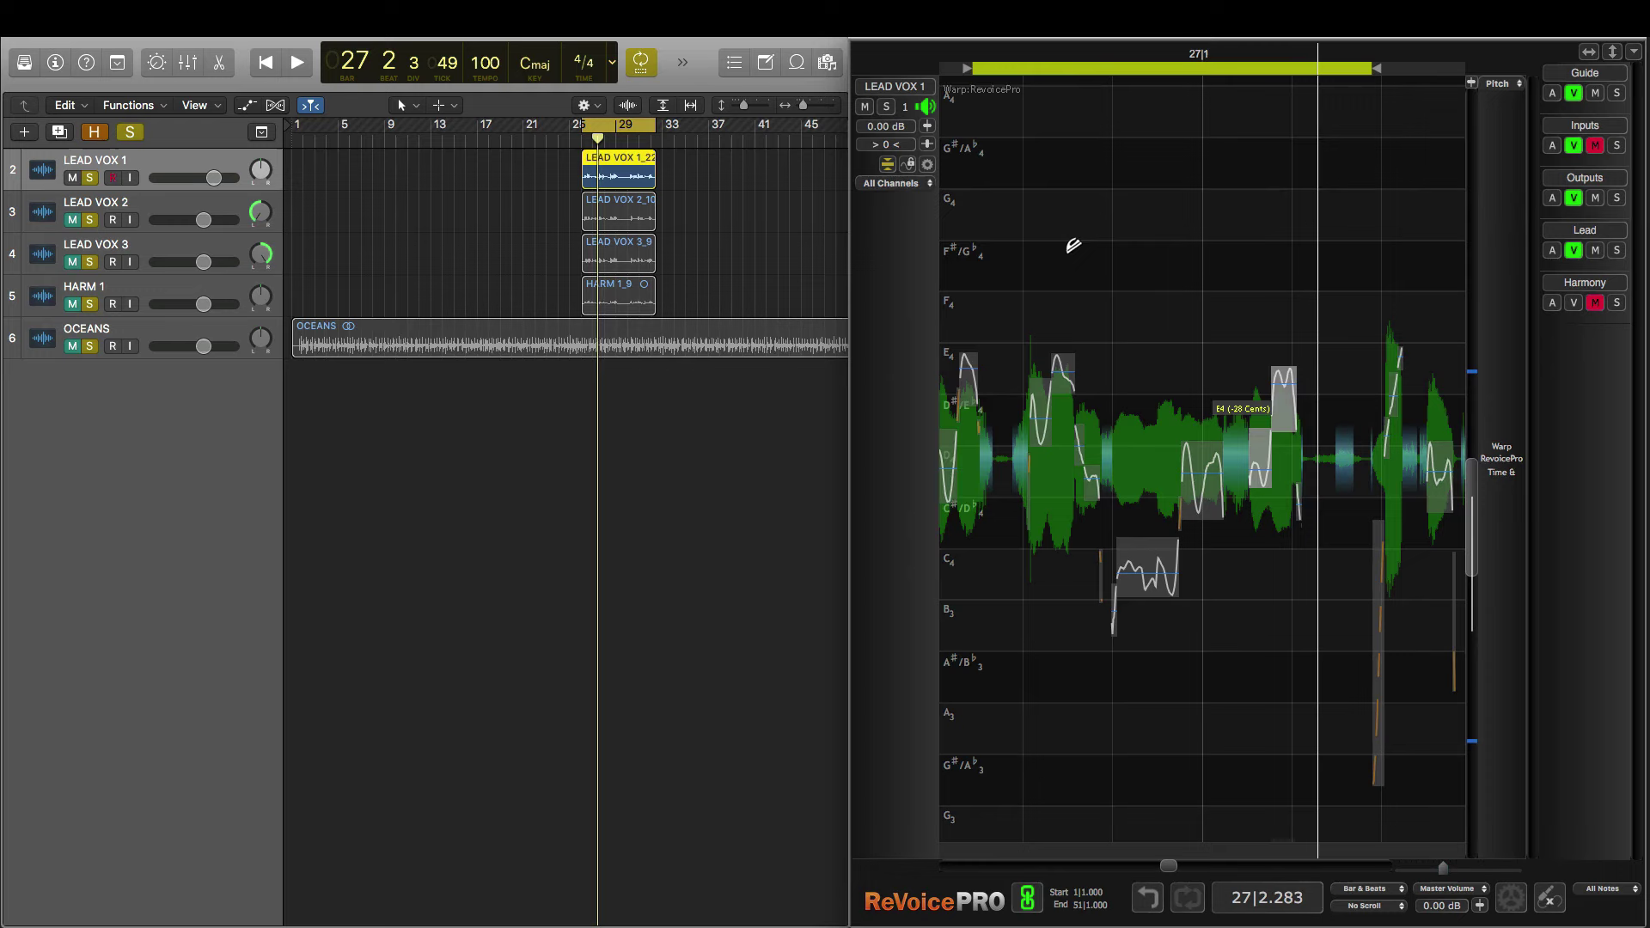
click(73, 329)
click(73, 304)
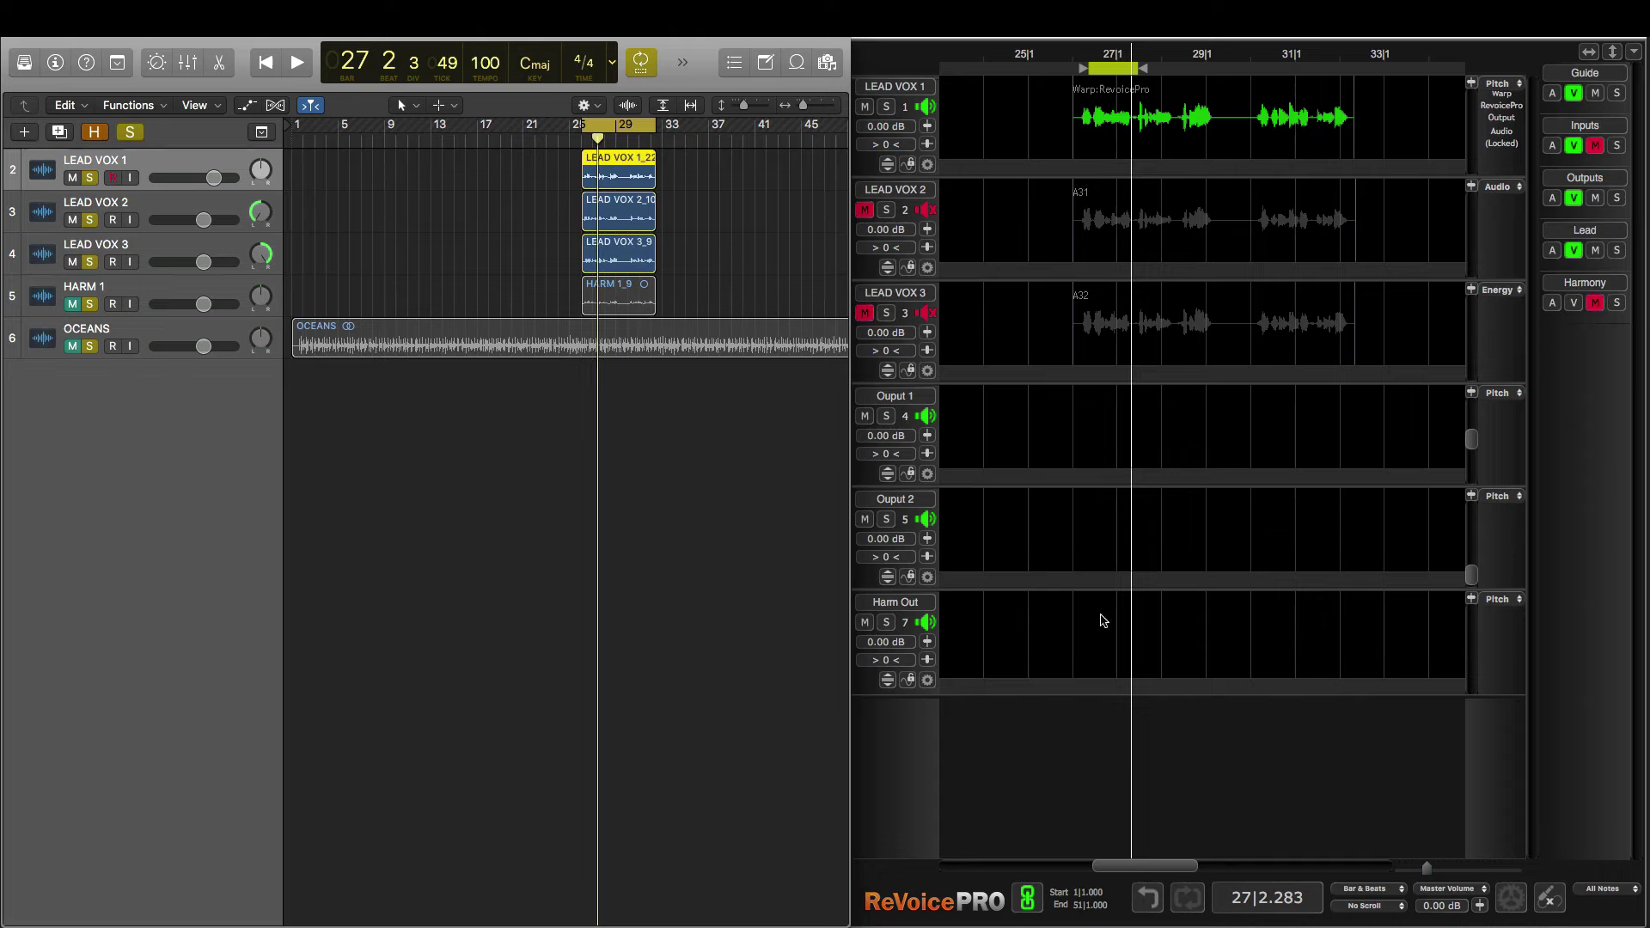
- Start a new APT process using the Vocal - Slightly loose Time and Pitch preset
key(super+n)
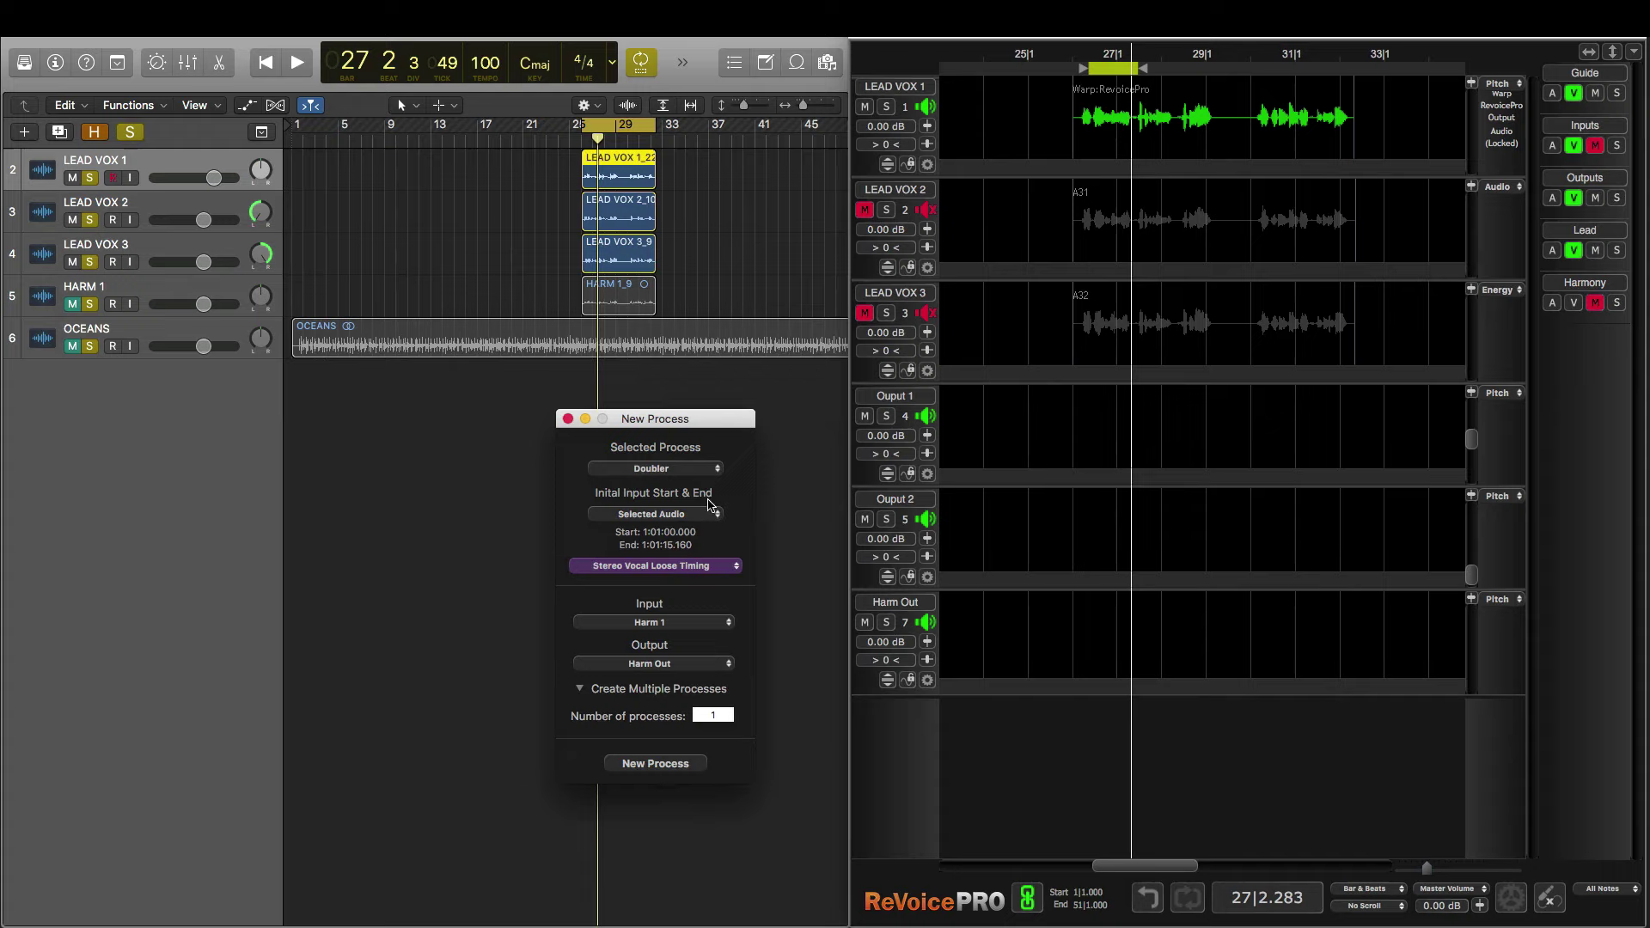
click(676, 471)
click(658, 451)
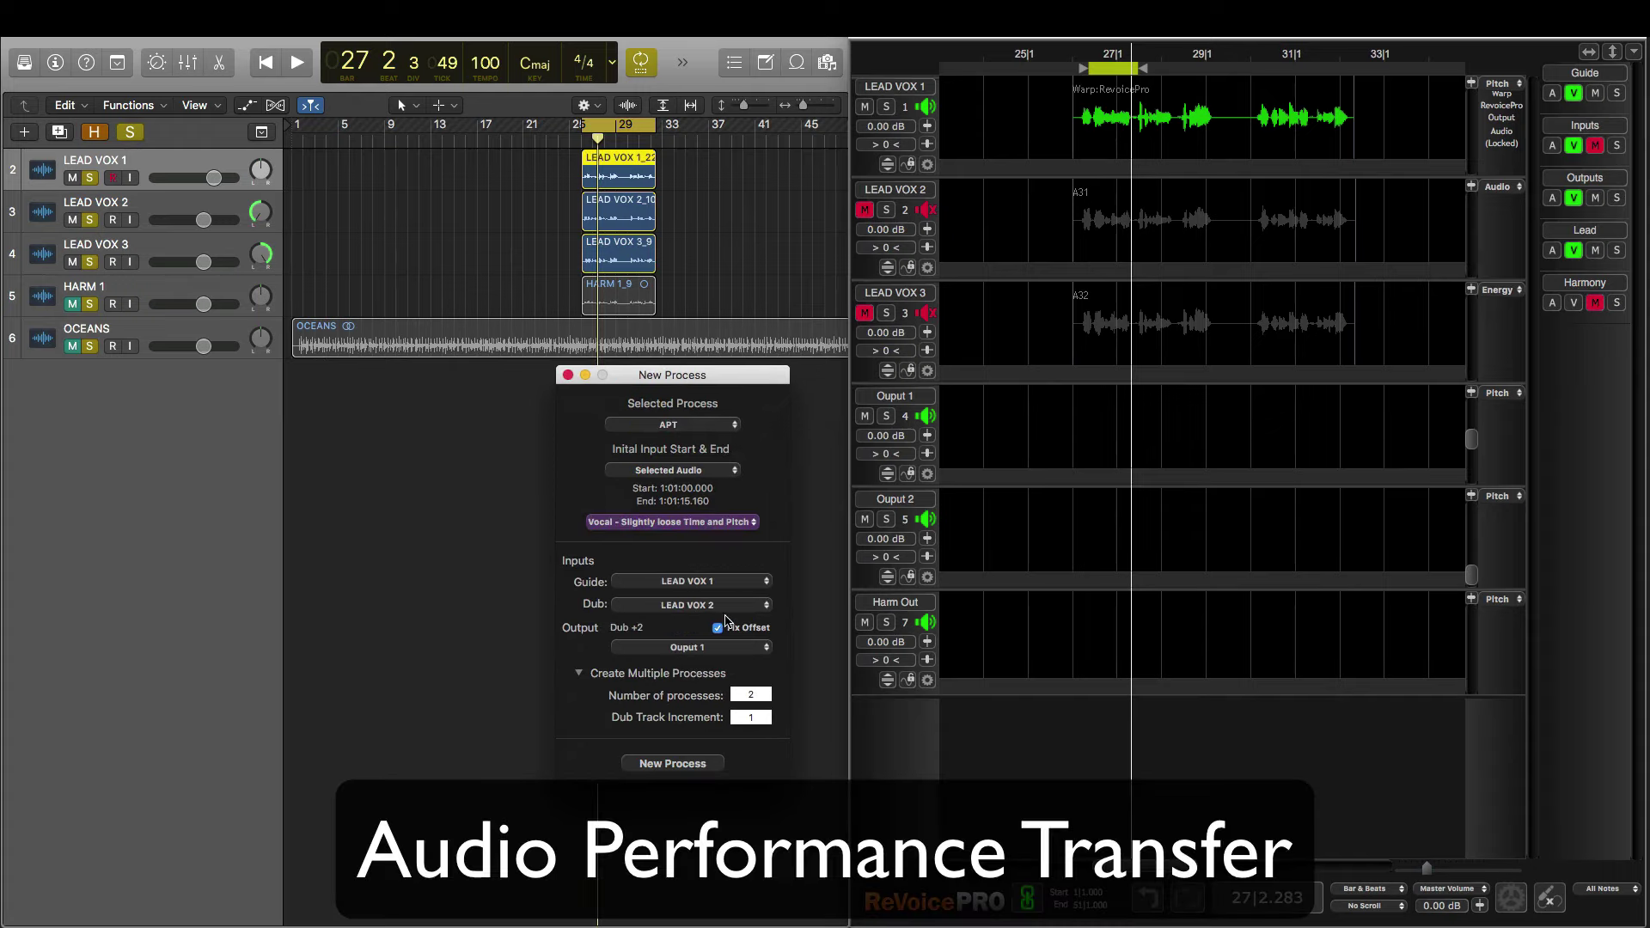
click(735, 522)
mouse_move(708, 545)
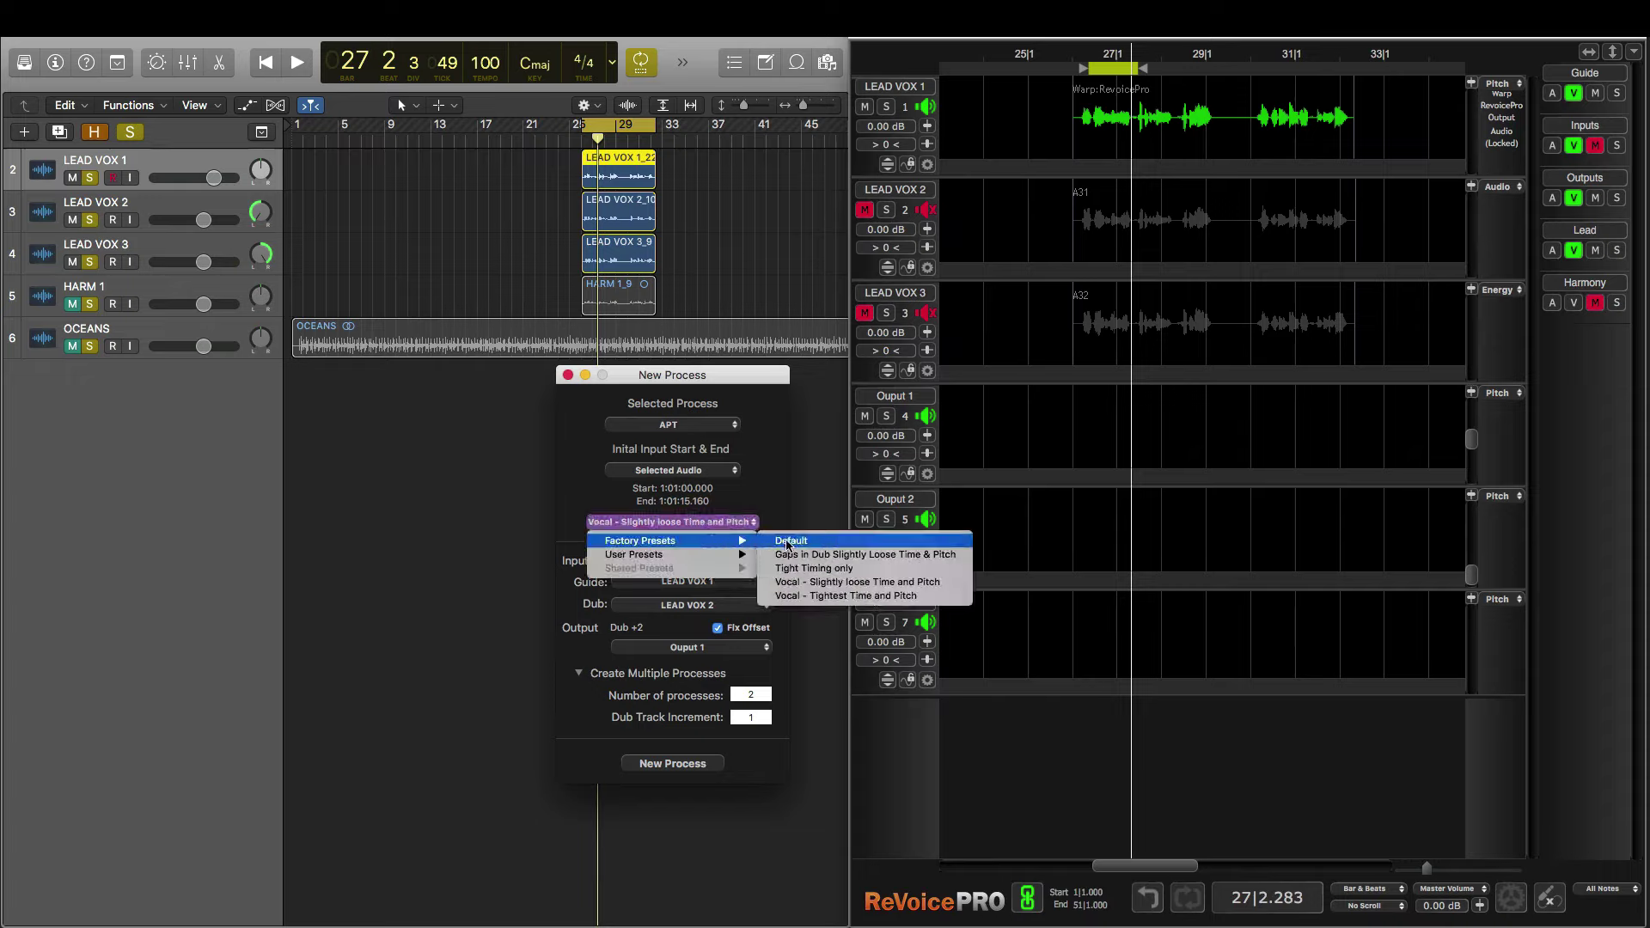
click(838, 588)
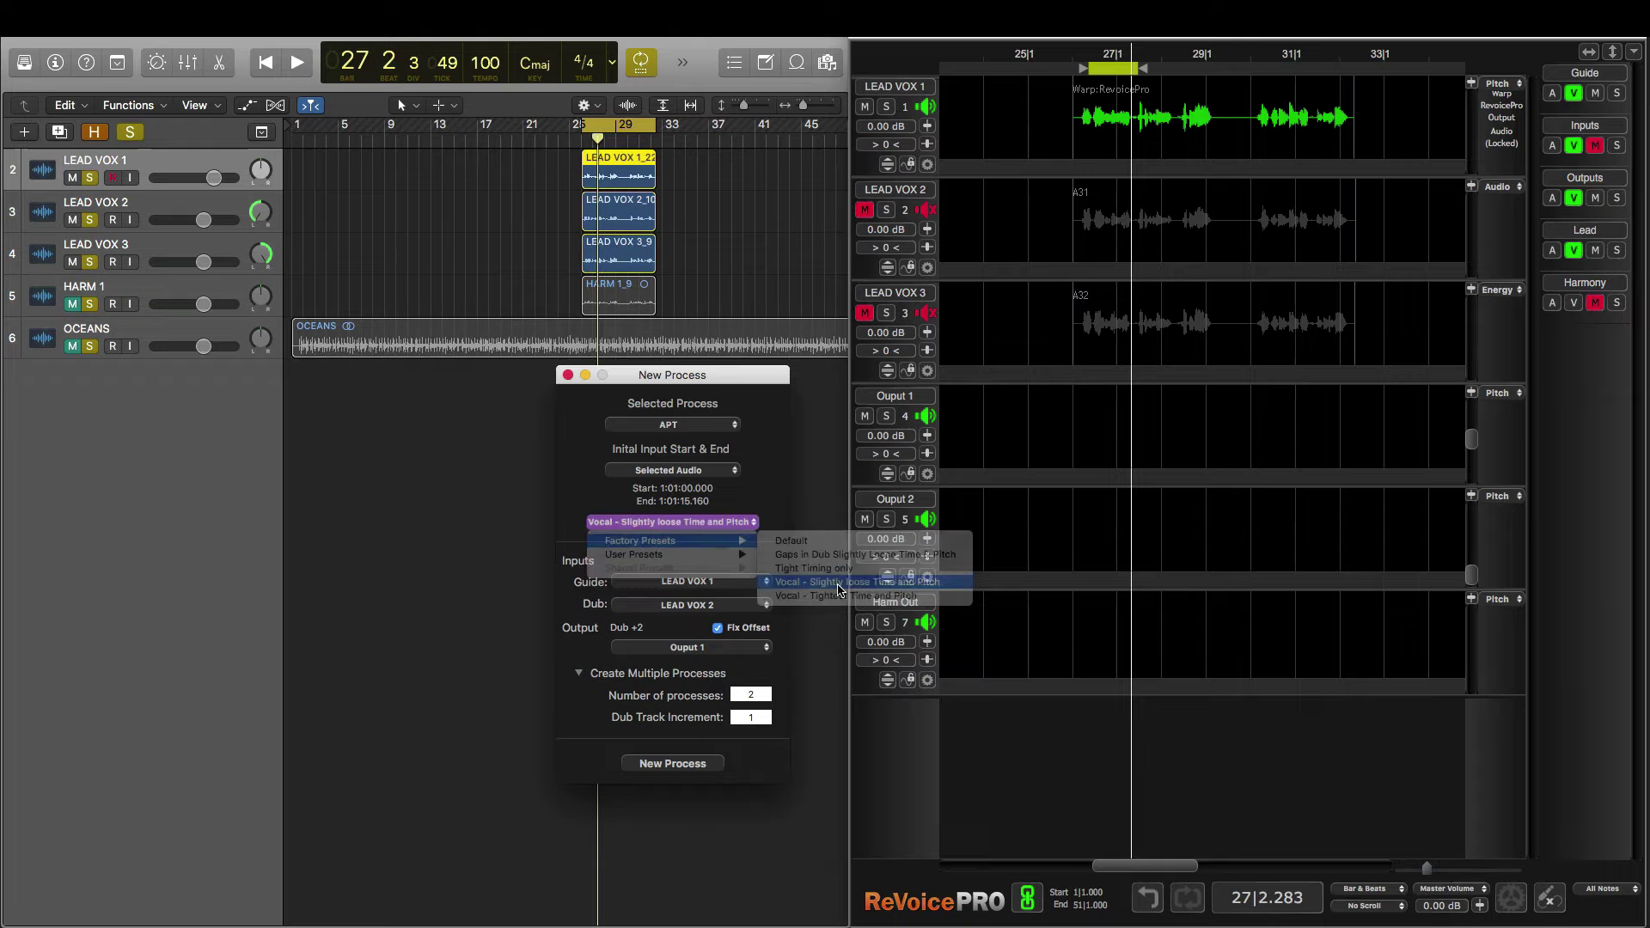
- Keep LEAD VOX 1 as guide and LEAD VOX 2 as dub with Fix Offset on, and create both processes
click(745, 586)
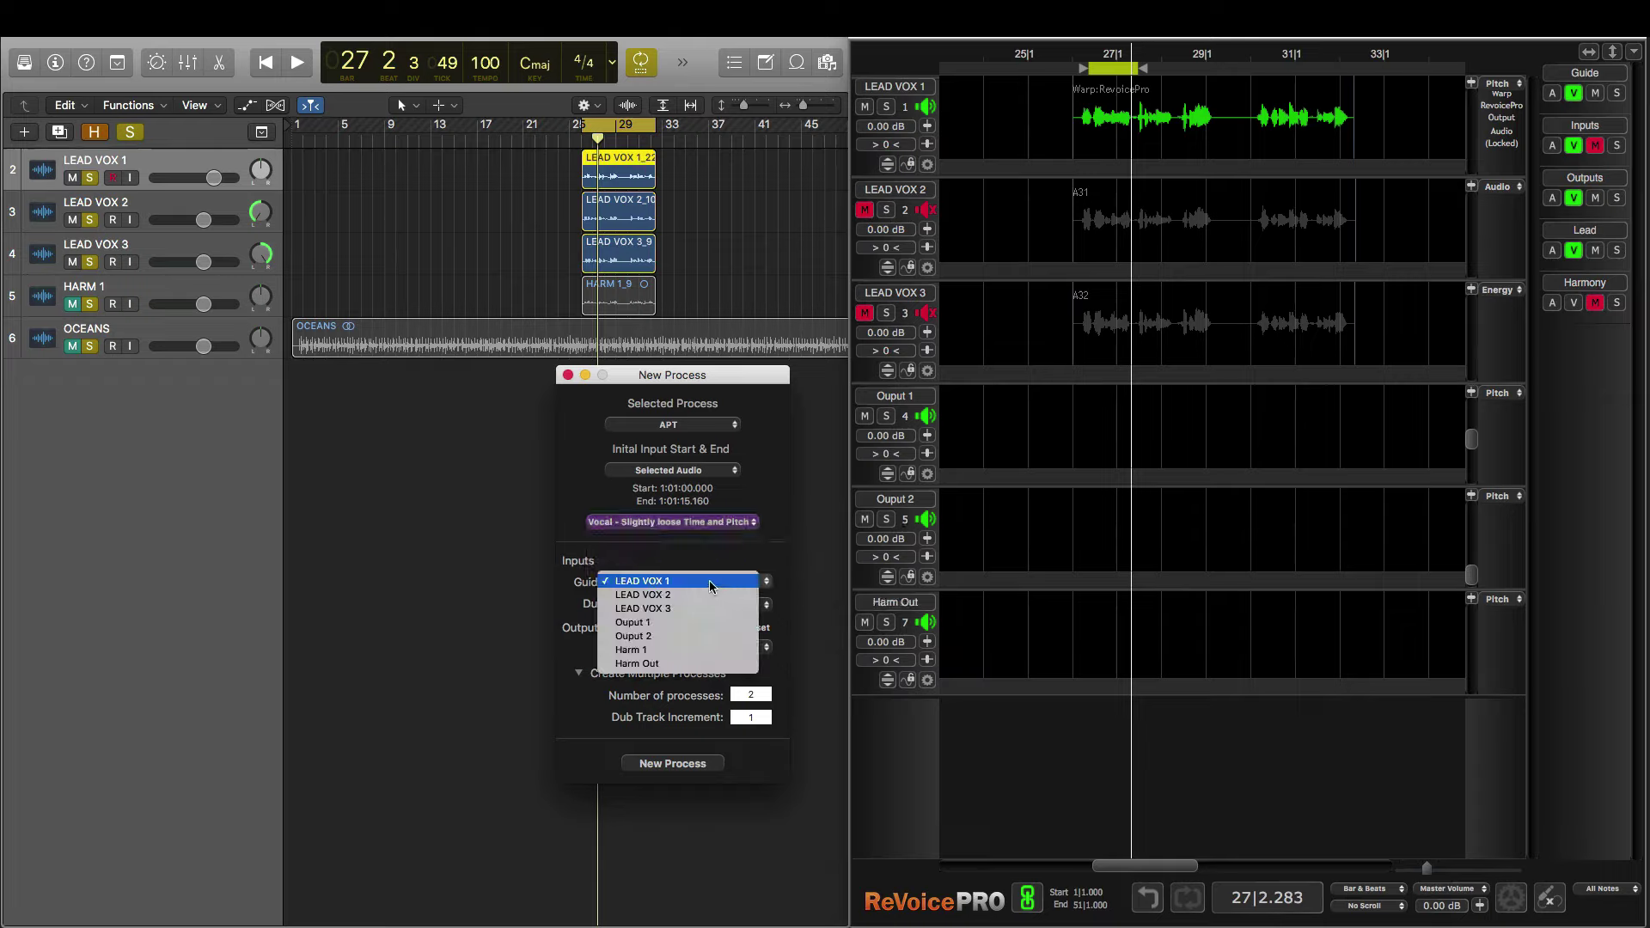
click(744, 584)
click(730, 609)
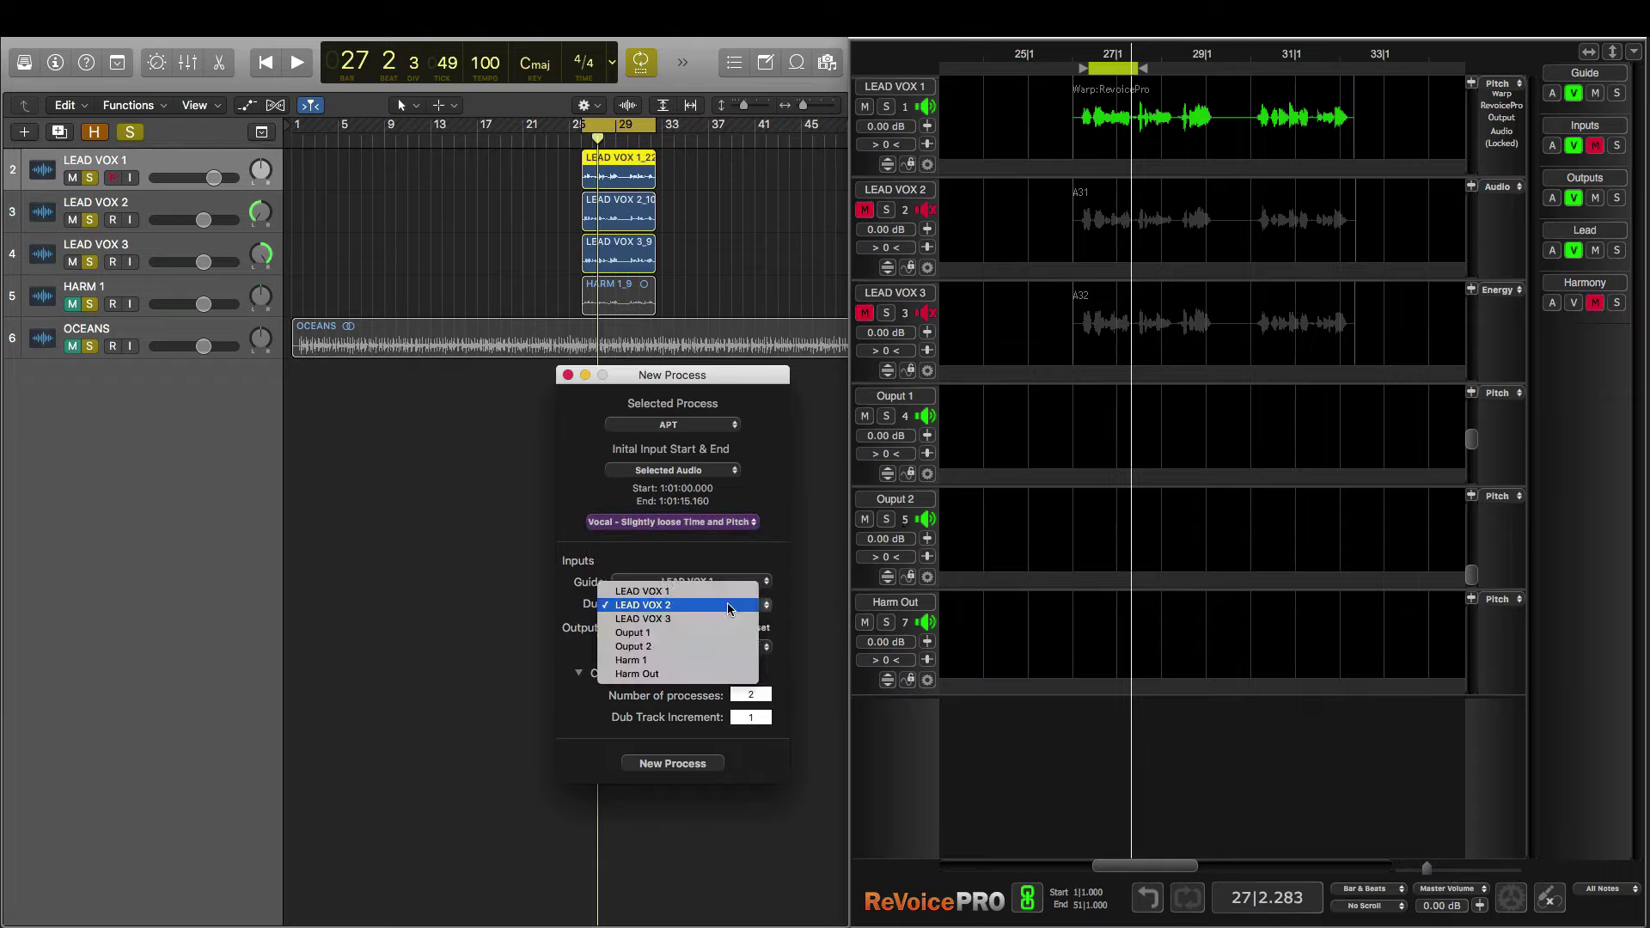
click(704, 607)
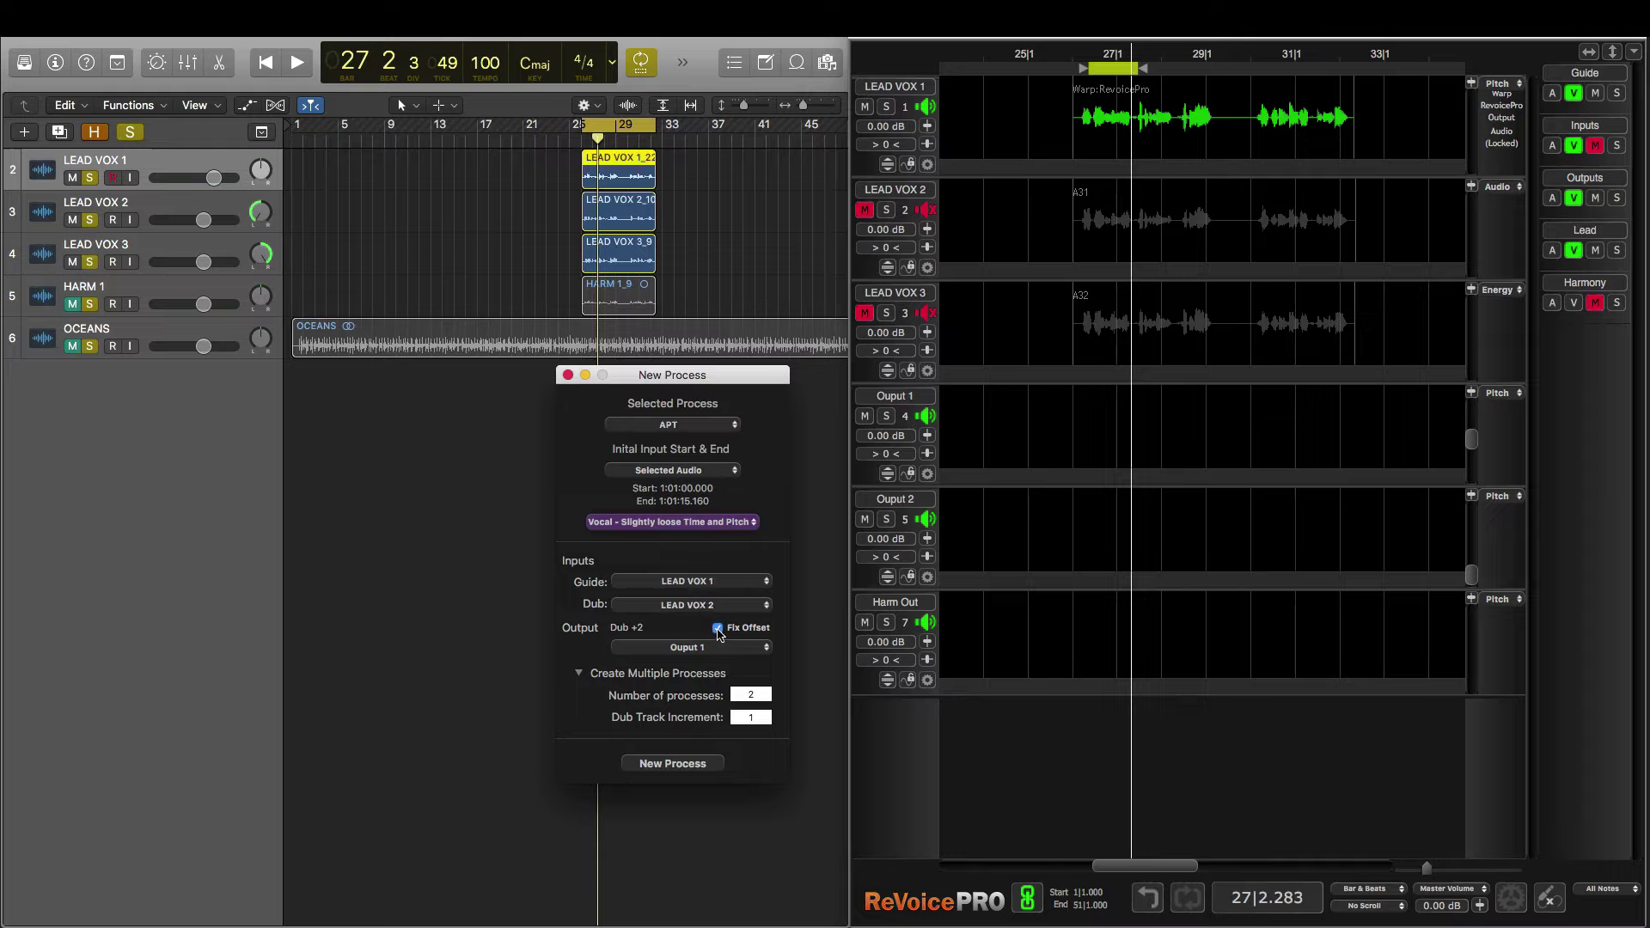
click(718, 628)
click(717, 628)
click(671, 764)
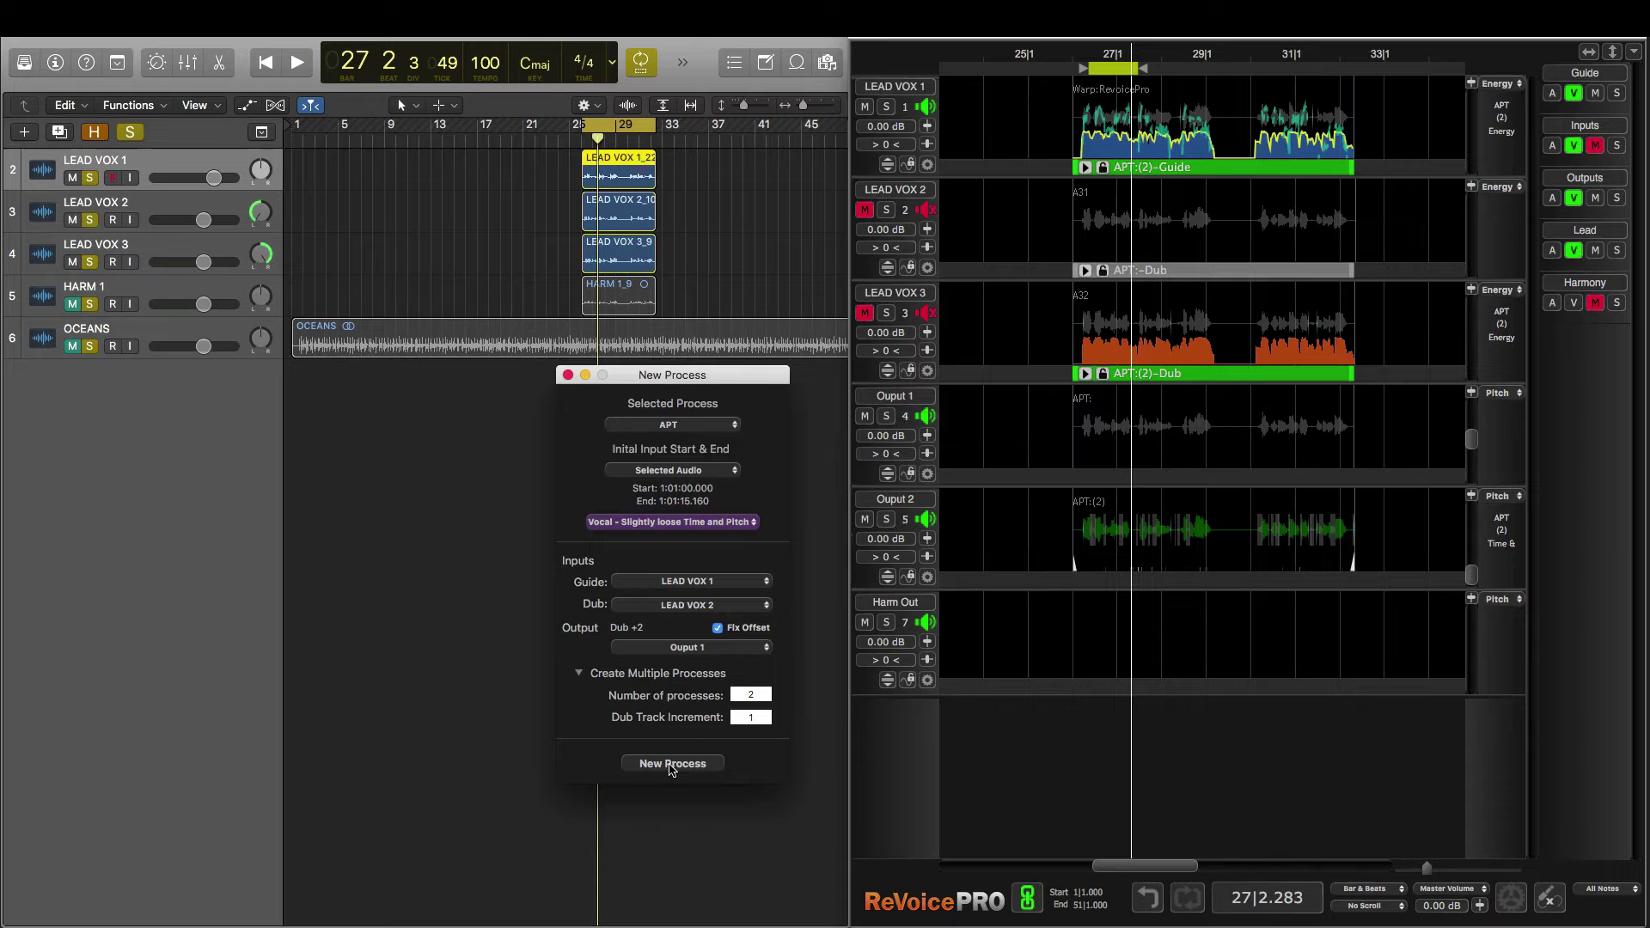
- Extend the playback range to span roughly bar 26 to bar 32 of the aligned phrase
drag(1139, 68, 1357, 72)
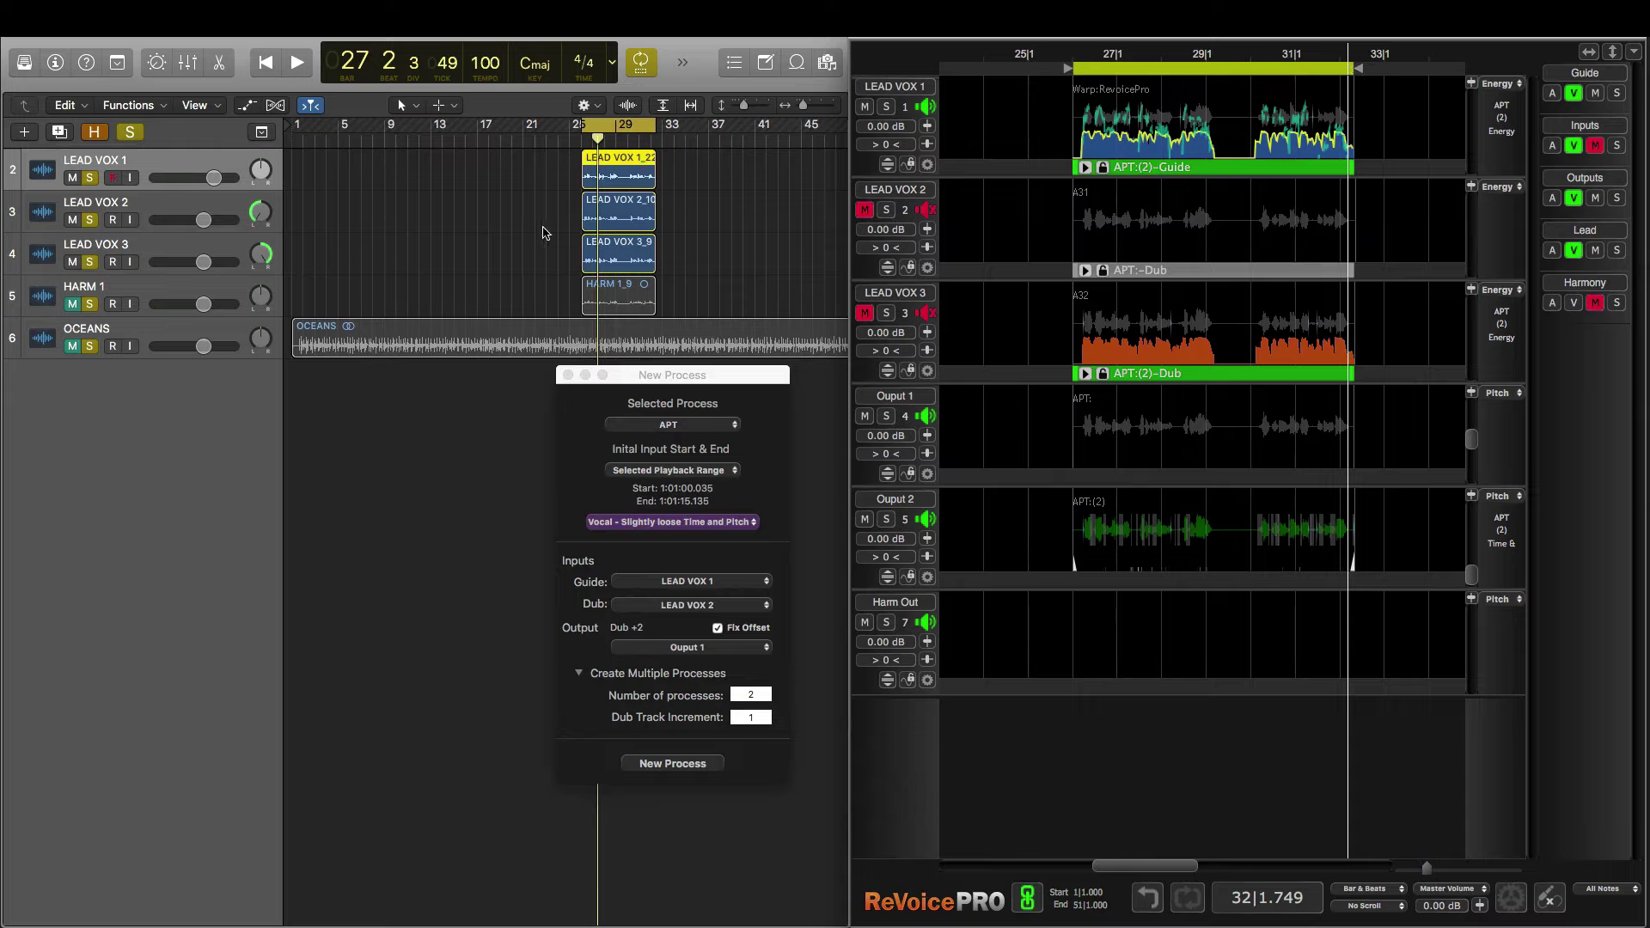
- Play the Logic mix with the APT dubs, then play the aligned vocals from ReVoice's range start
click(568, 161)
key(space)
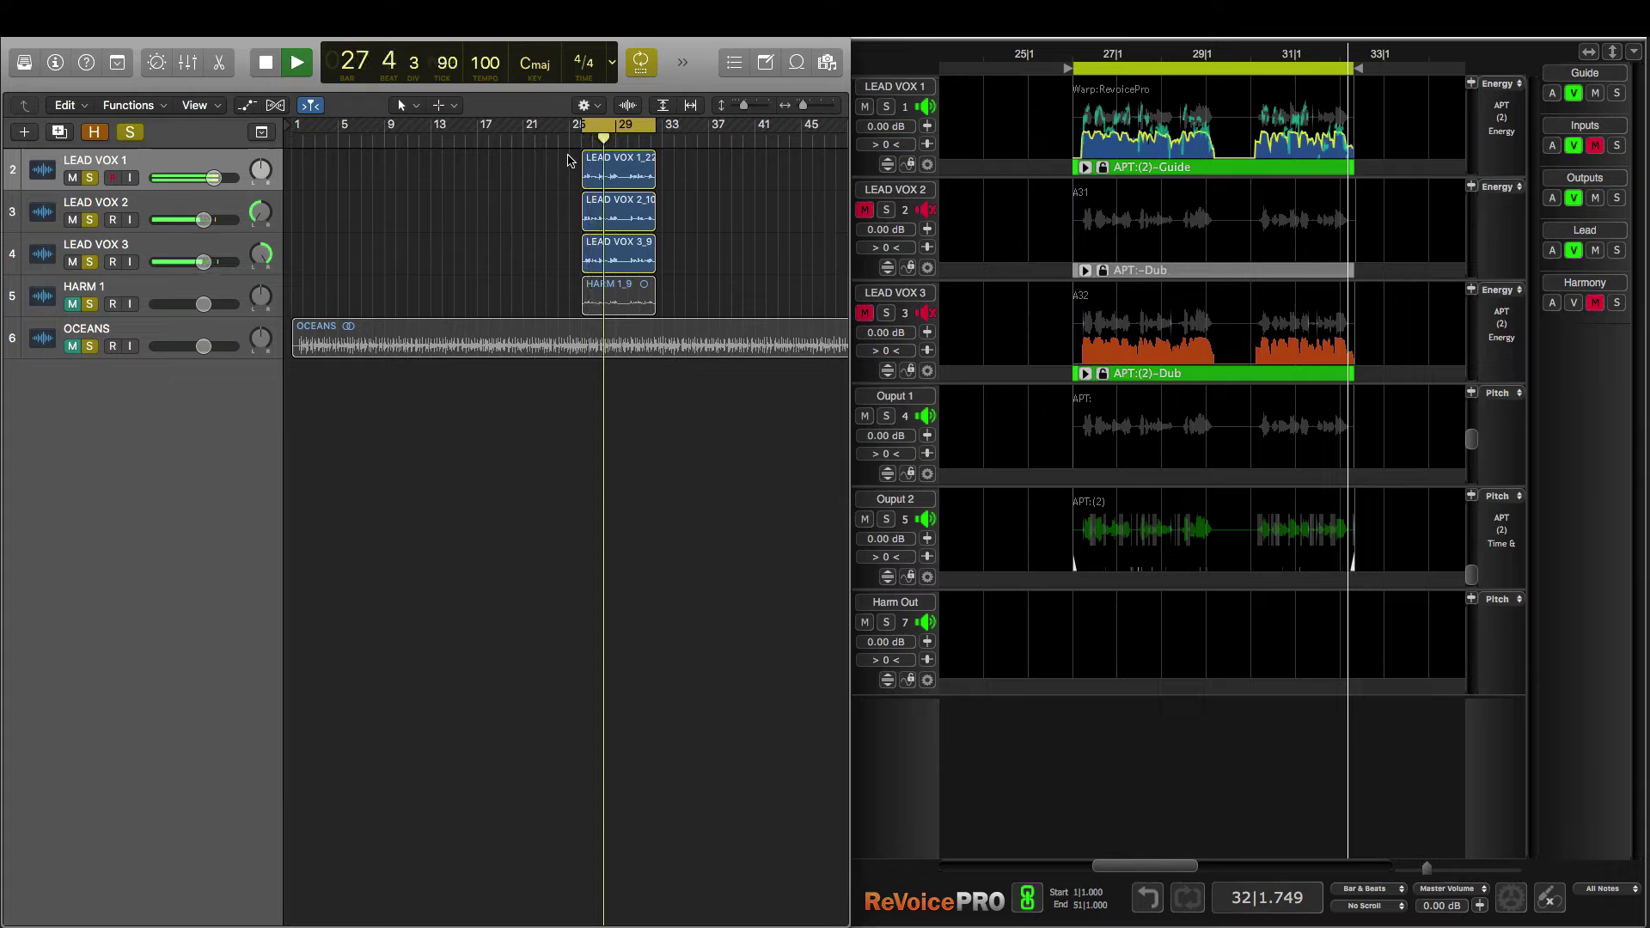
key(space)
click(1090, 766)
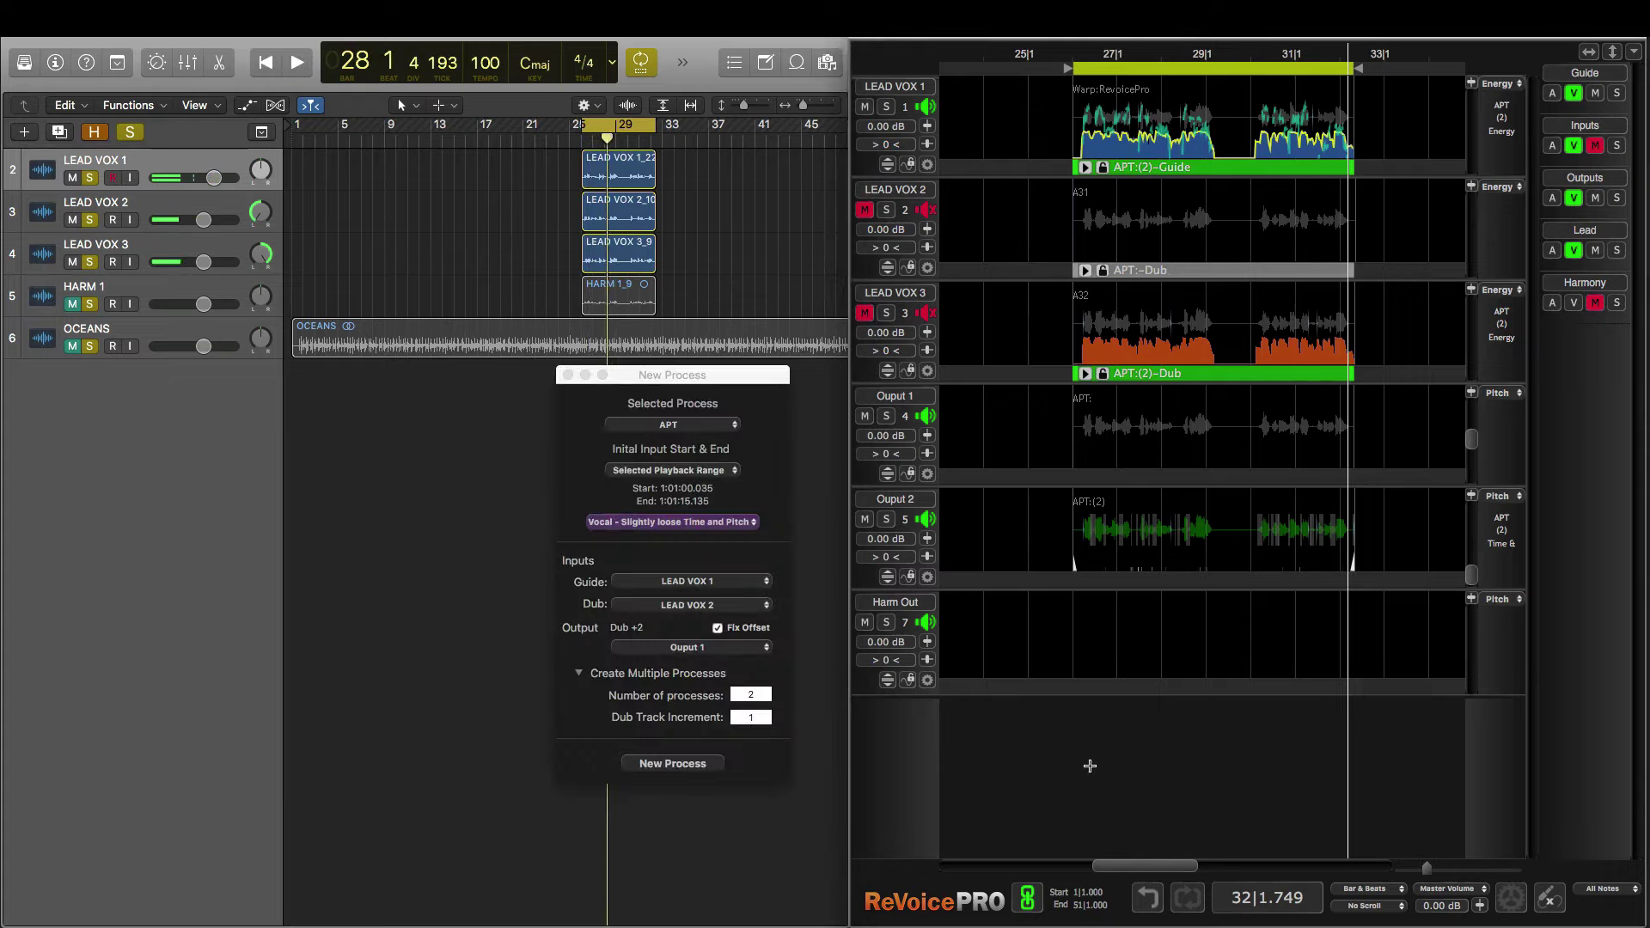
key(space)
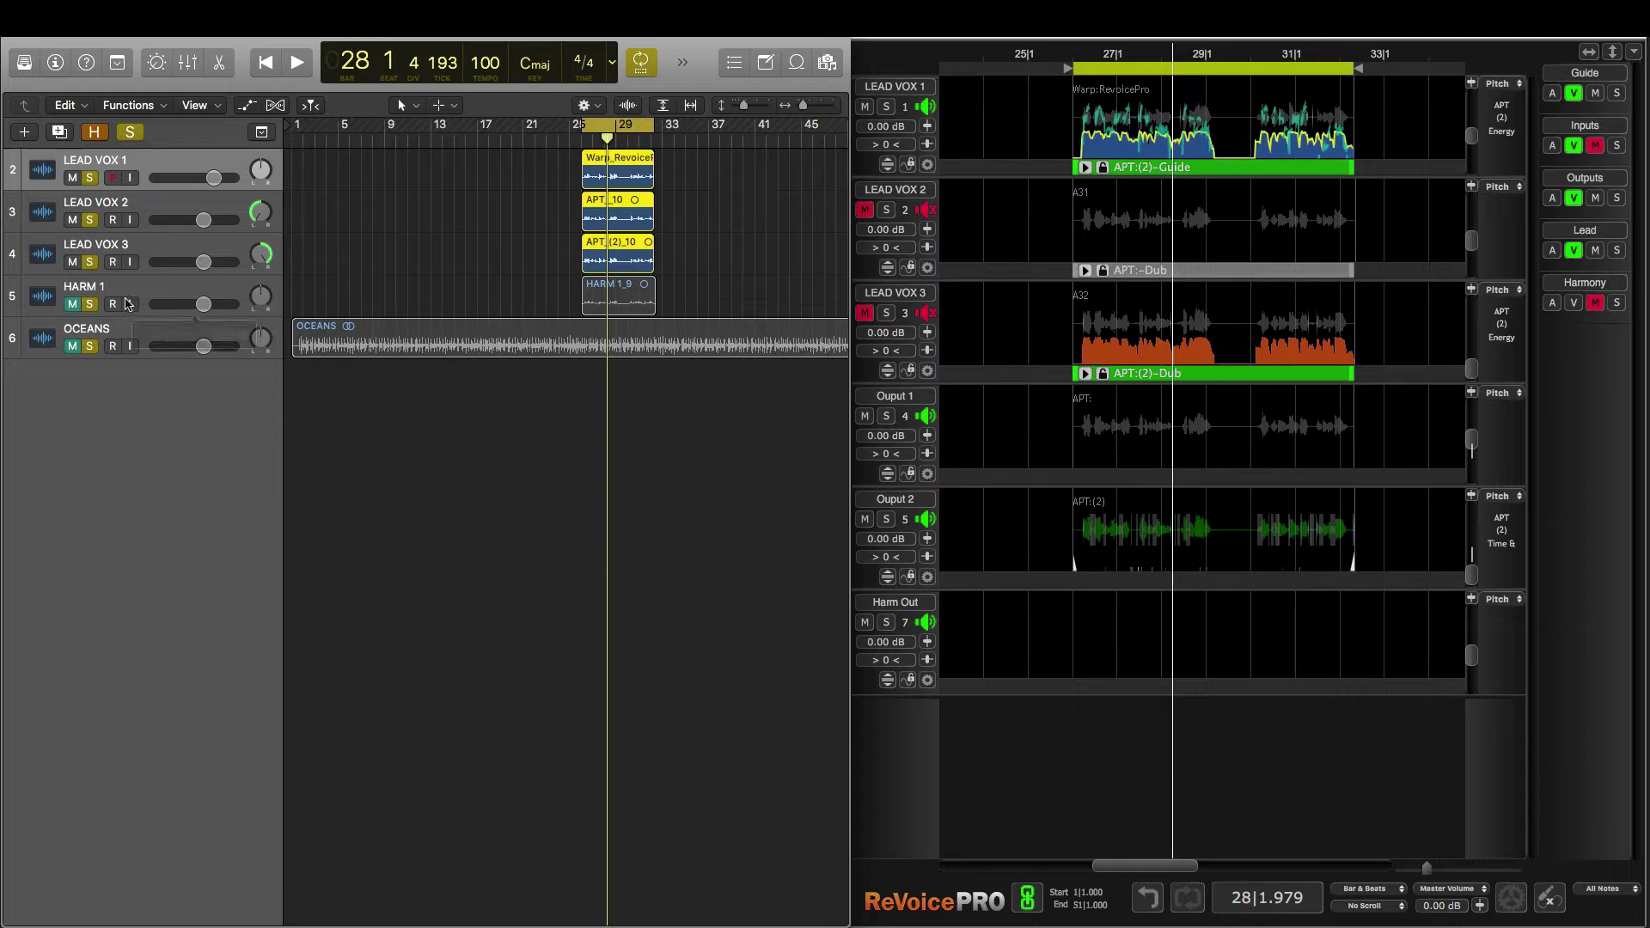
- Audition the mix, then select the HARM 1_9 harmony region and play it from the cycle start
click(71, 355)
key(space)
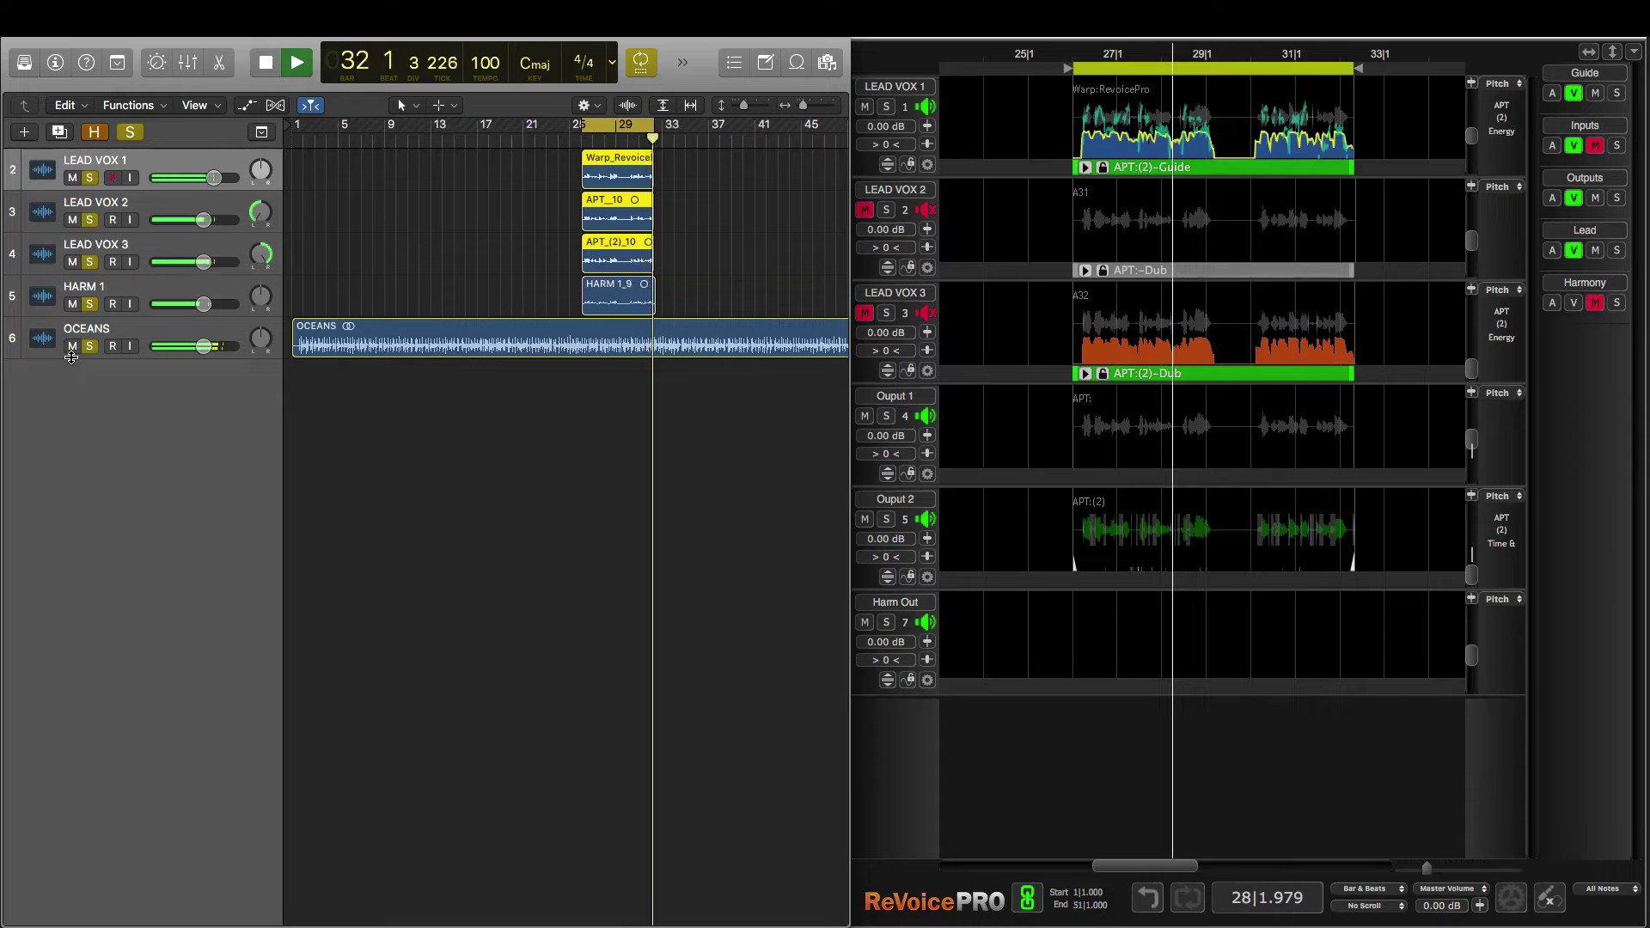
key(space)
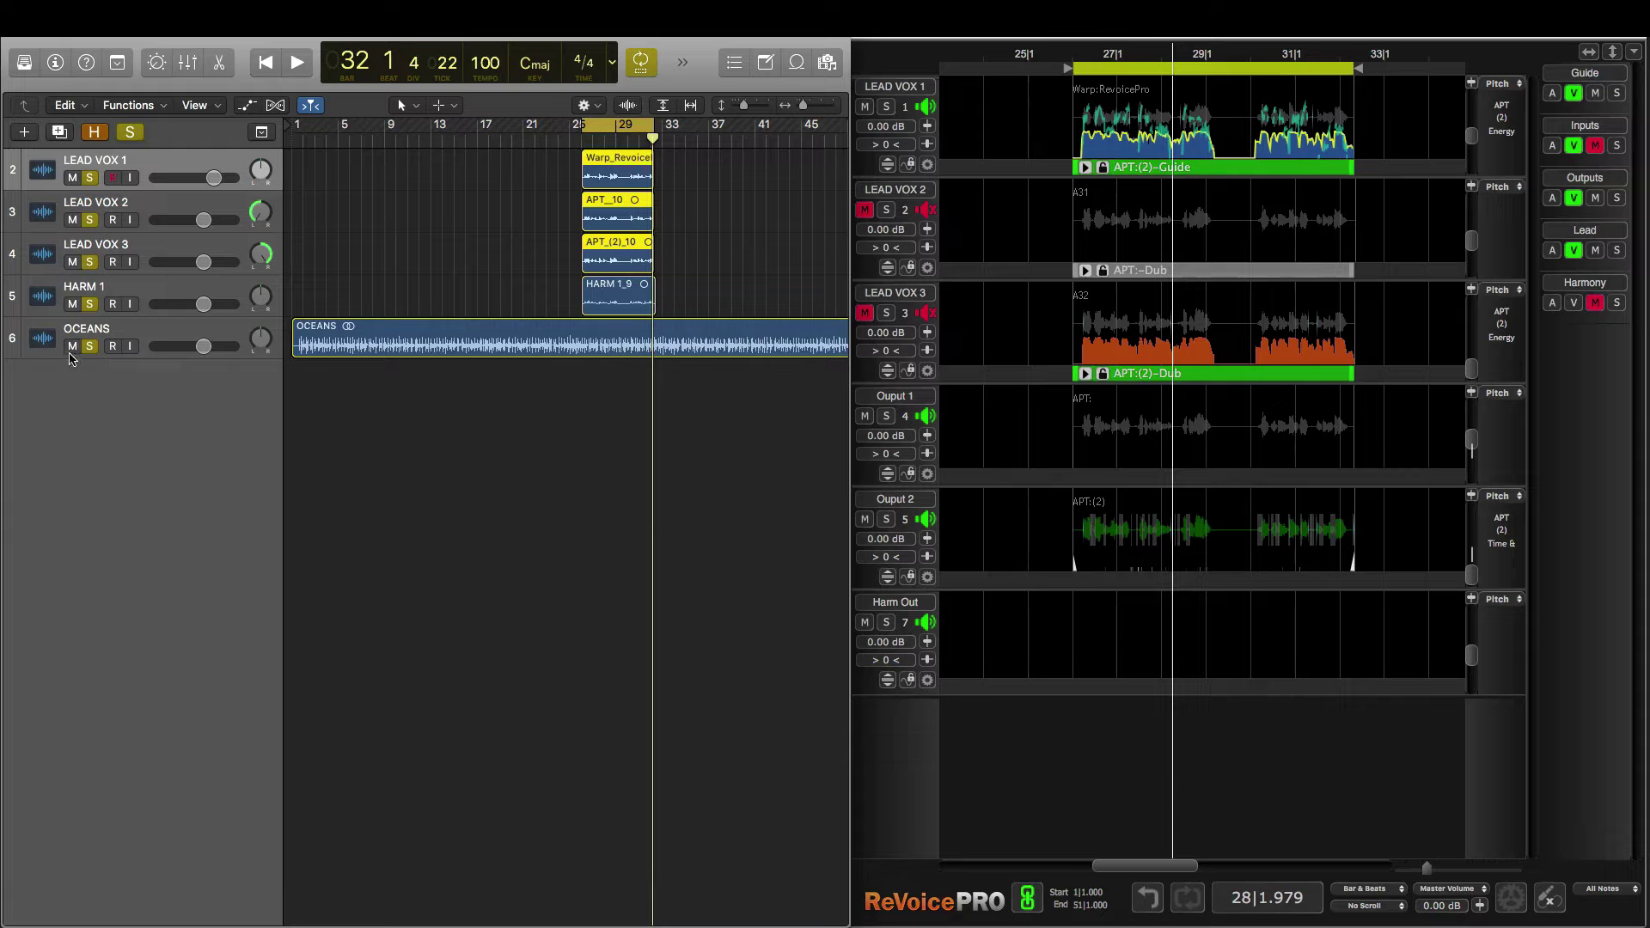
click(625, 258)
key(space)
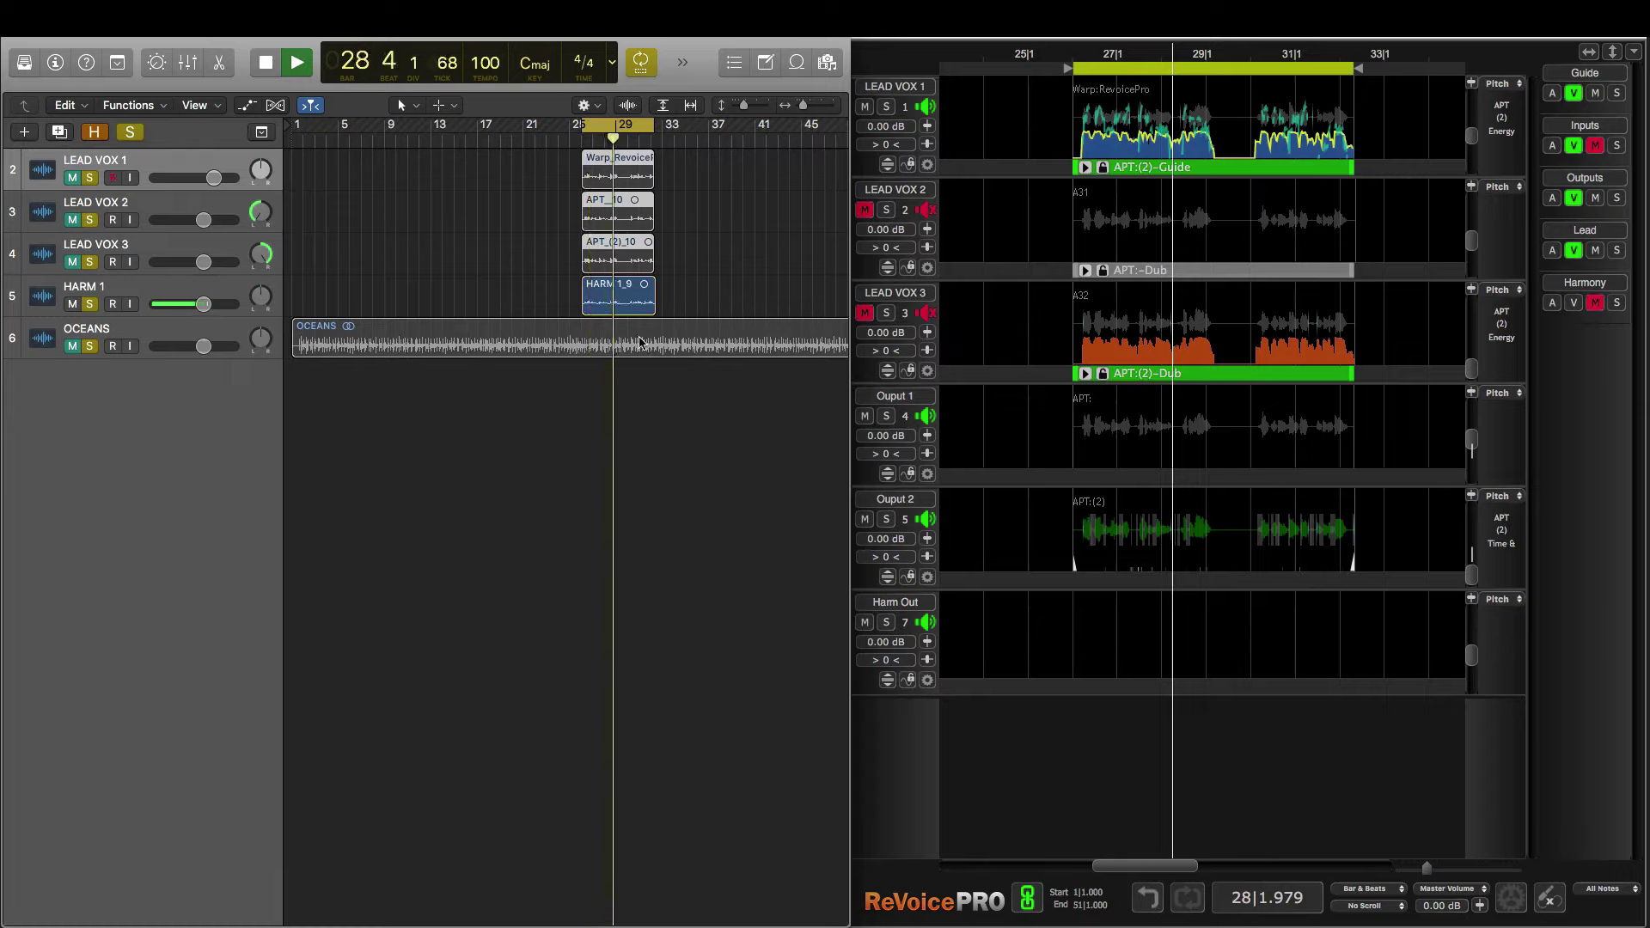
key(space)
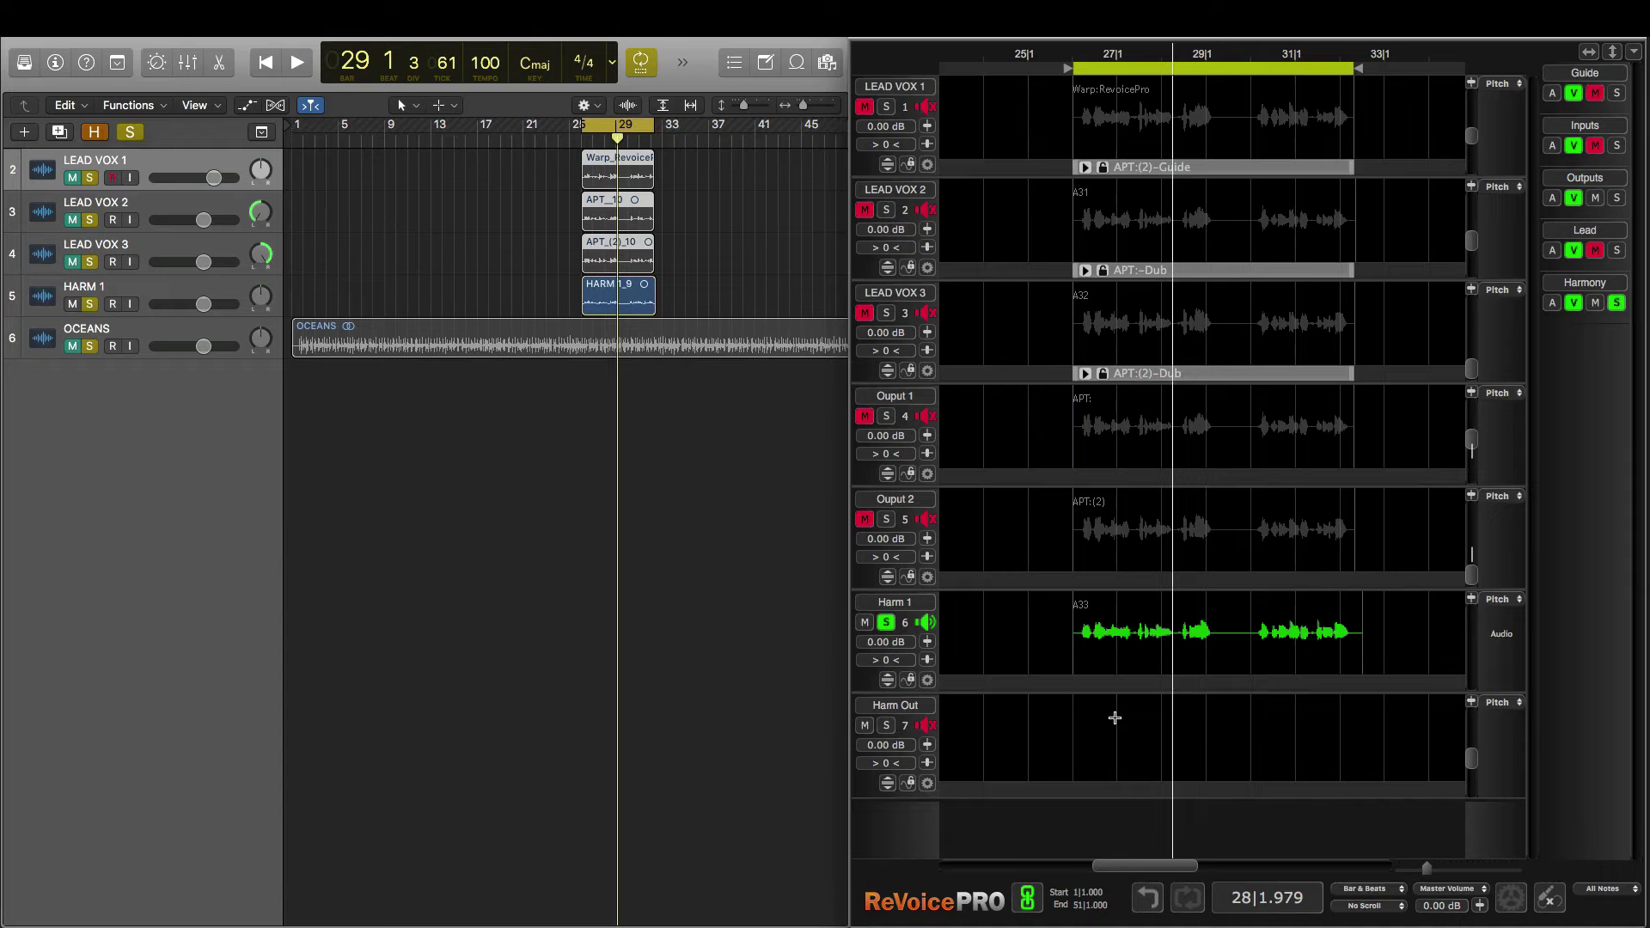
- Start a new Doubler process with input Harm 1 and output Harm Out
key(super+n)
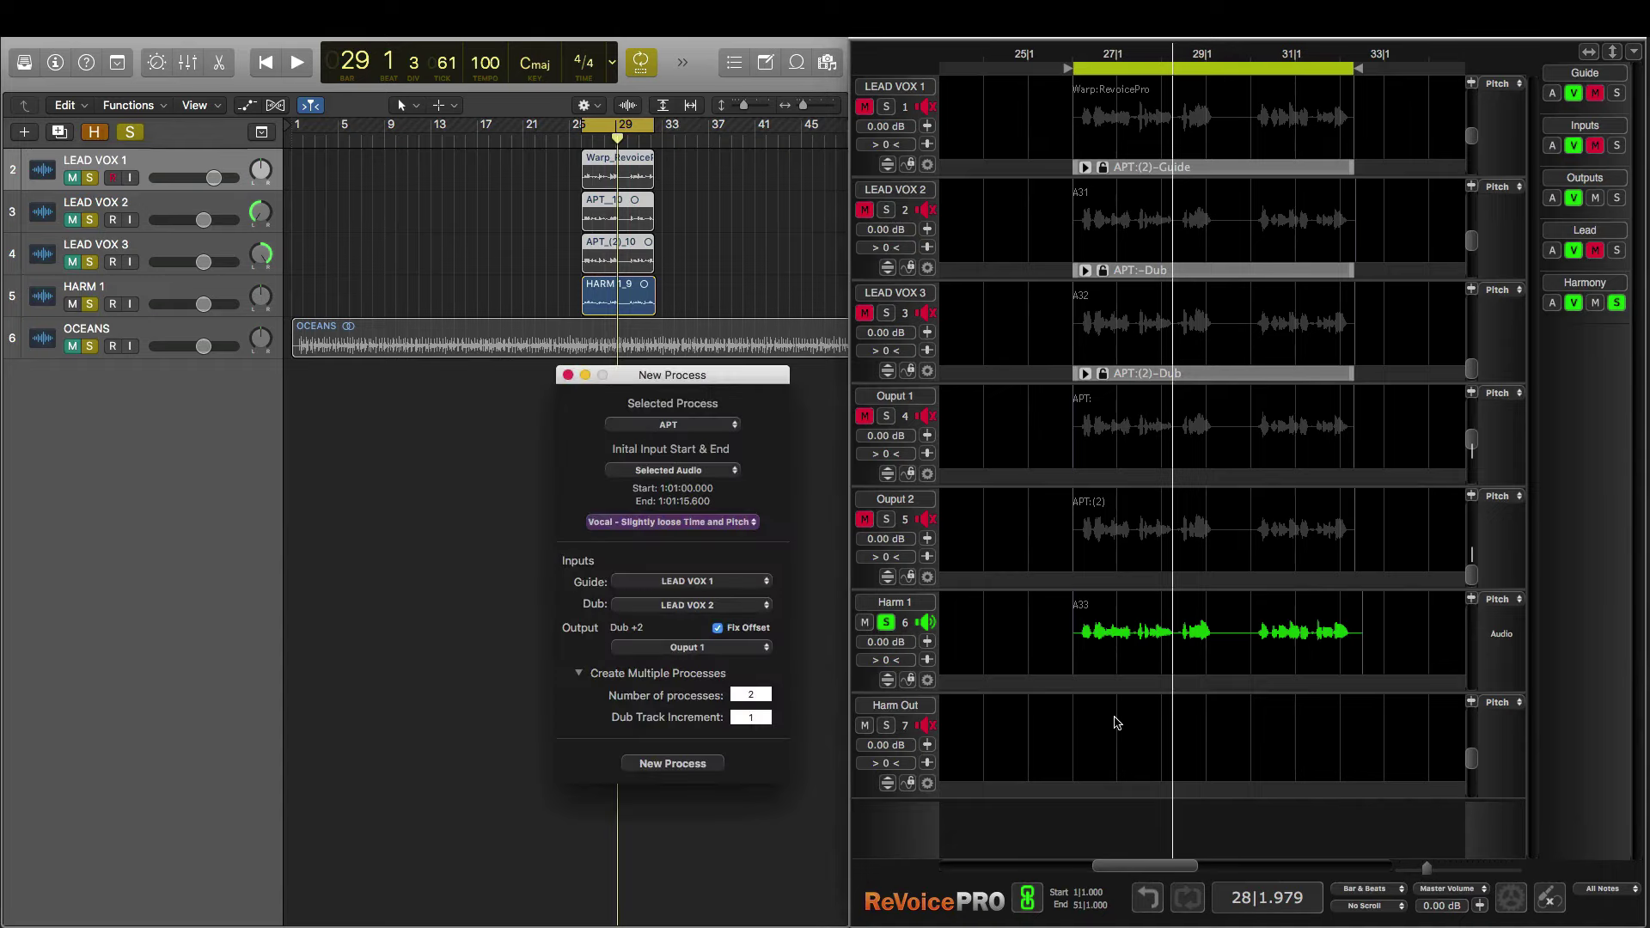
click(670, 424)
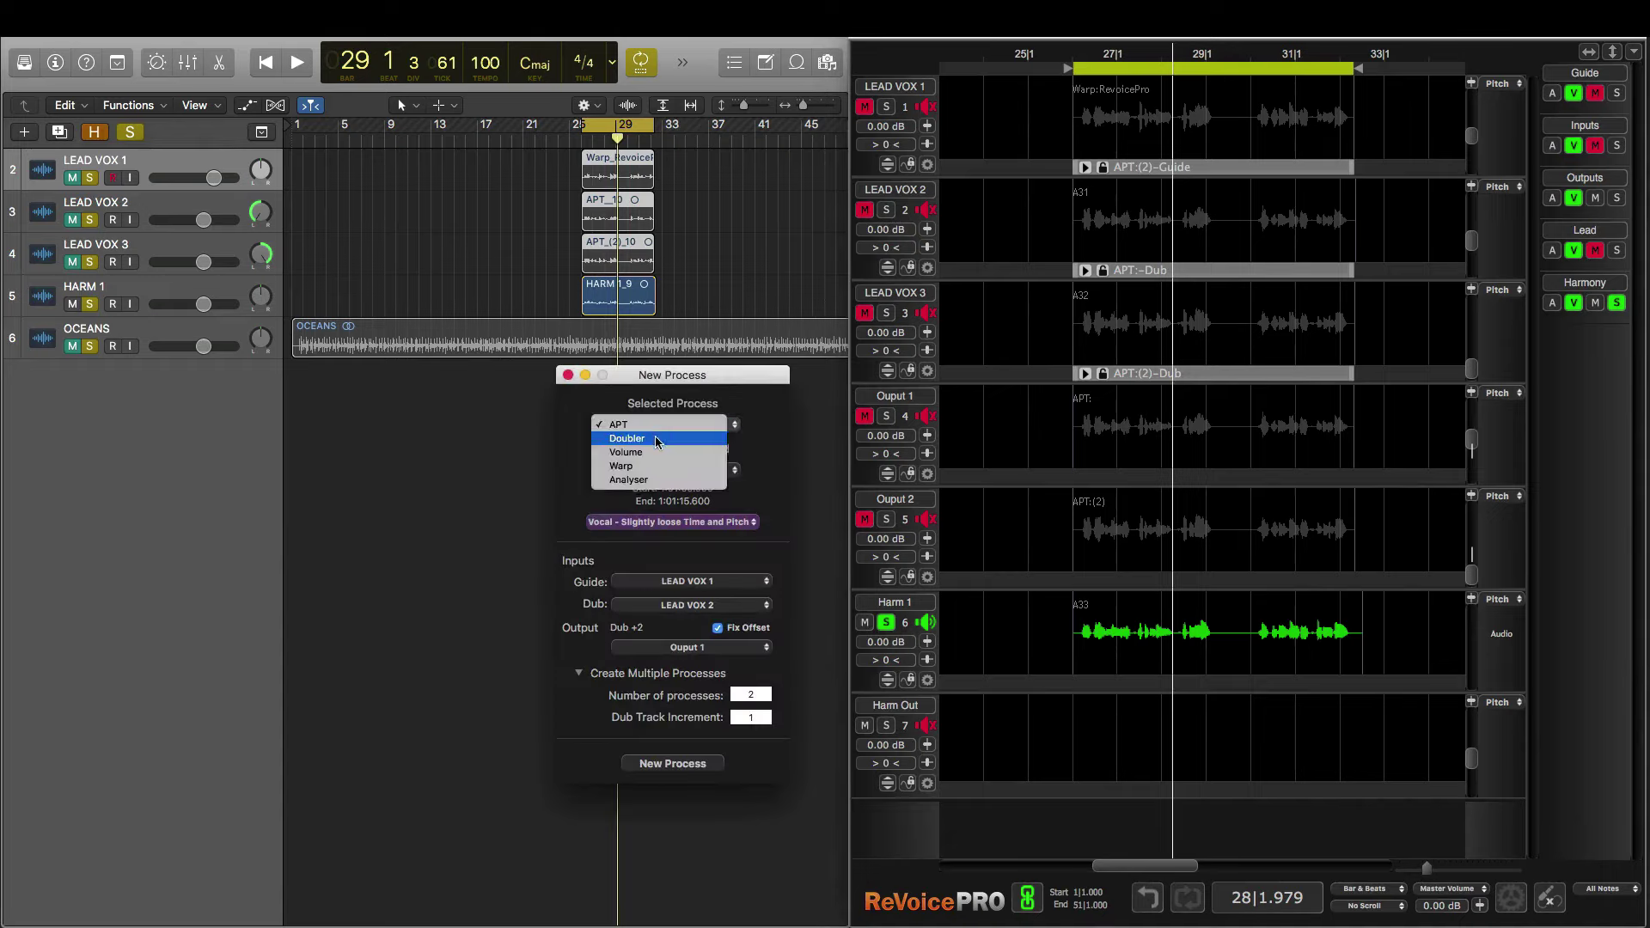
click(658, 439)
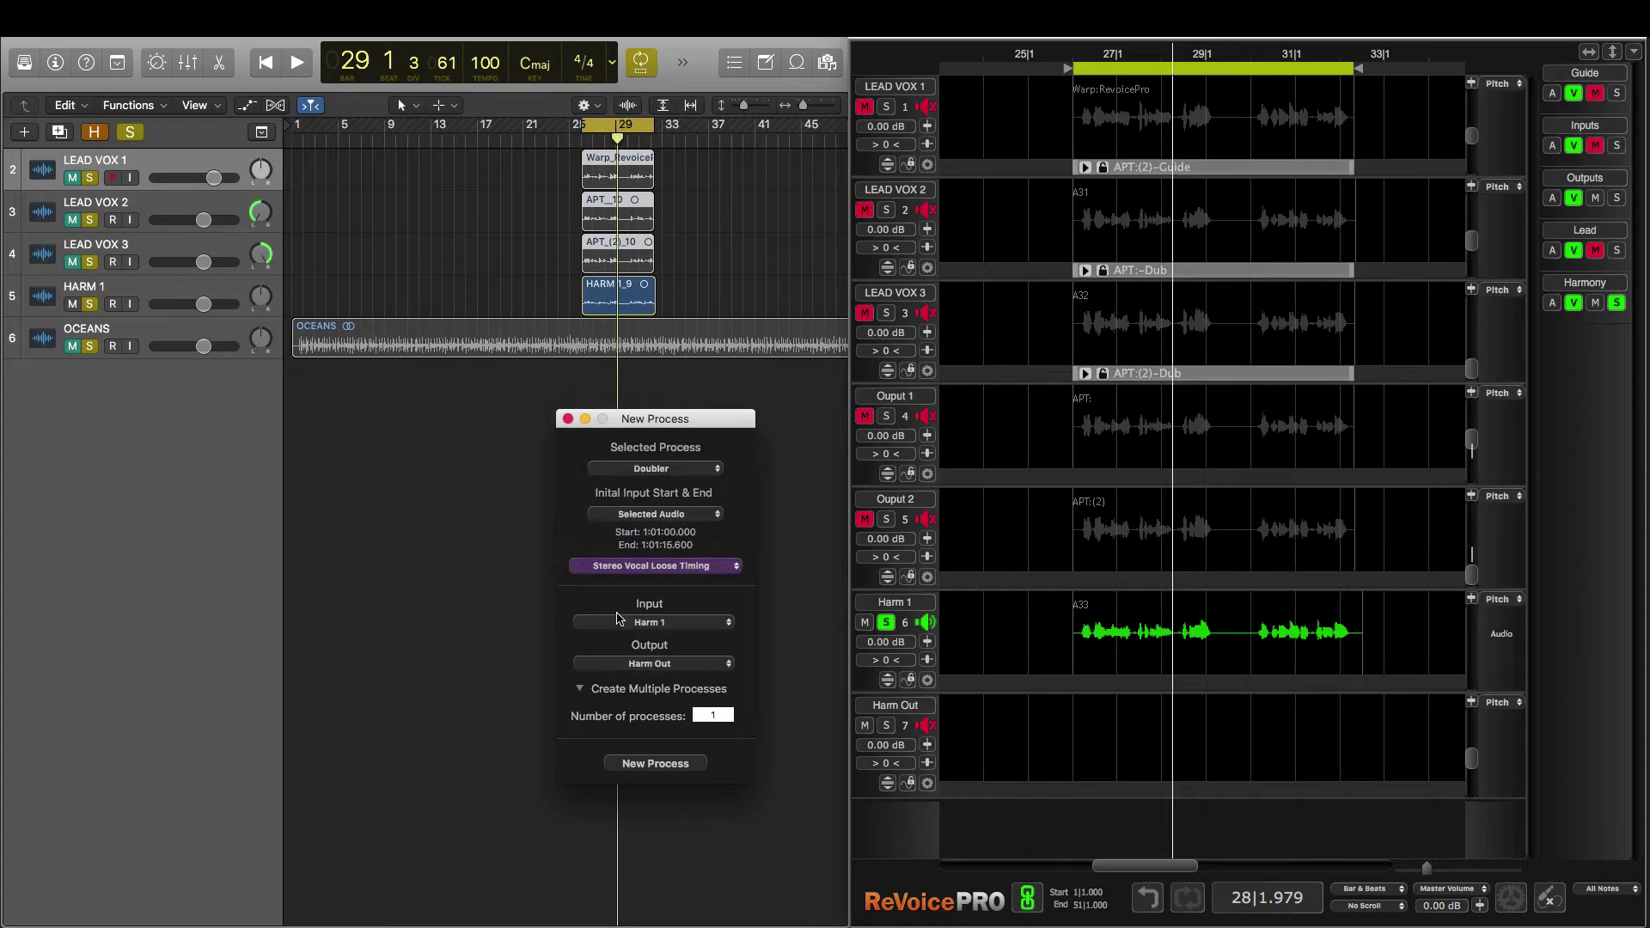
click(663, 625)
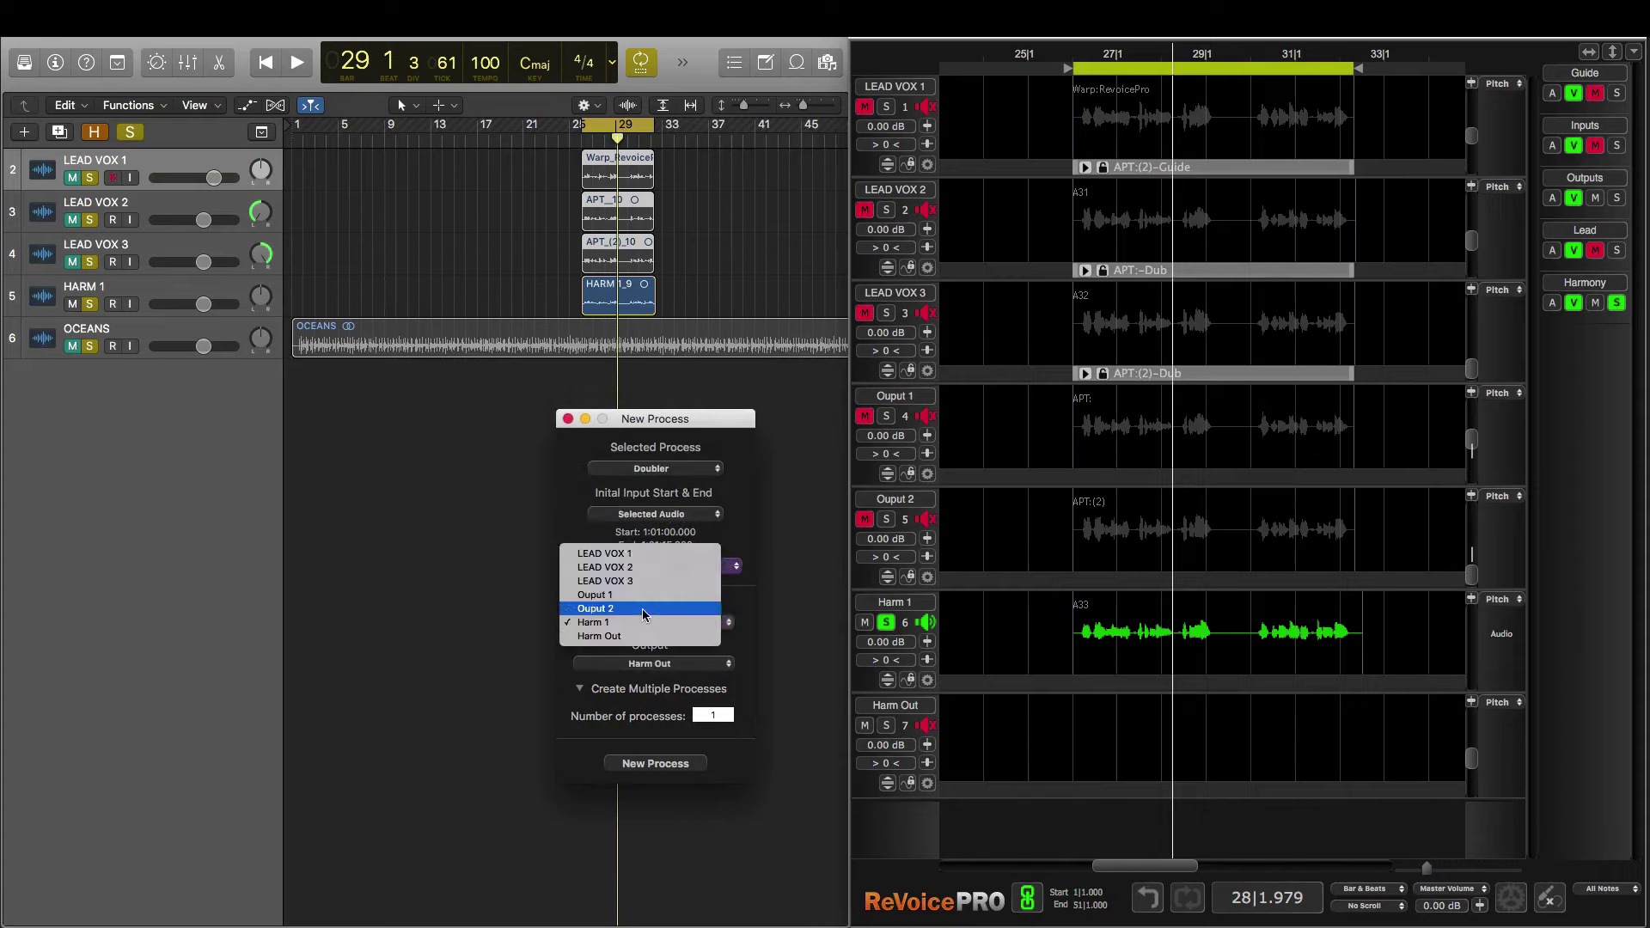
click(649, 663)
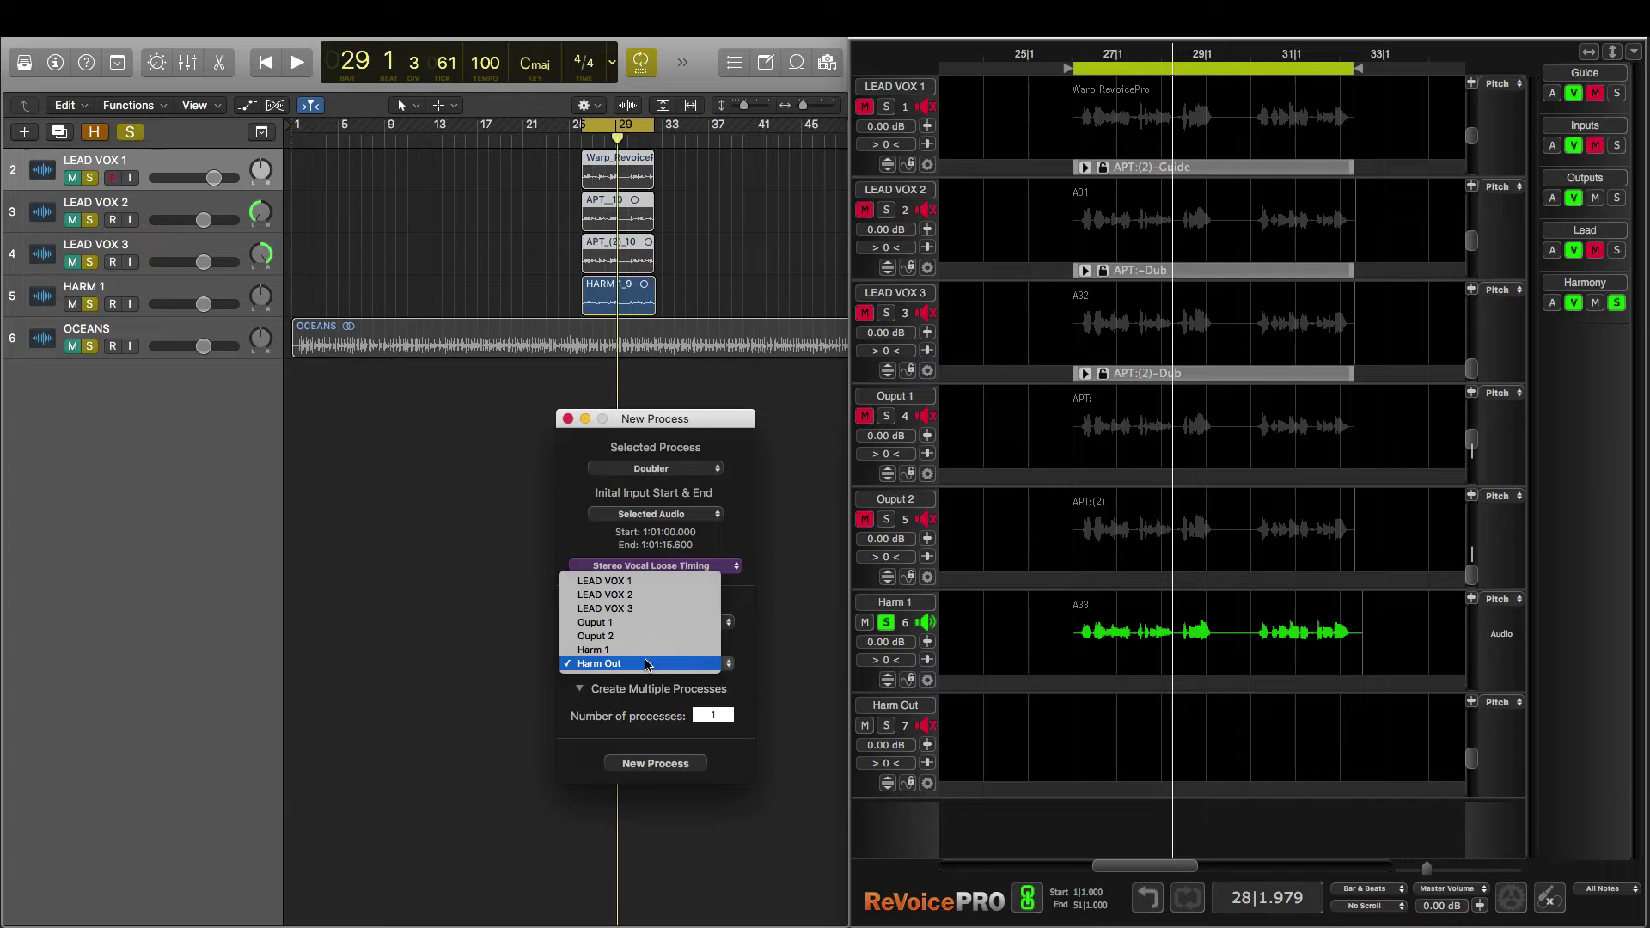
click(647, 664)
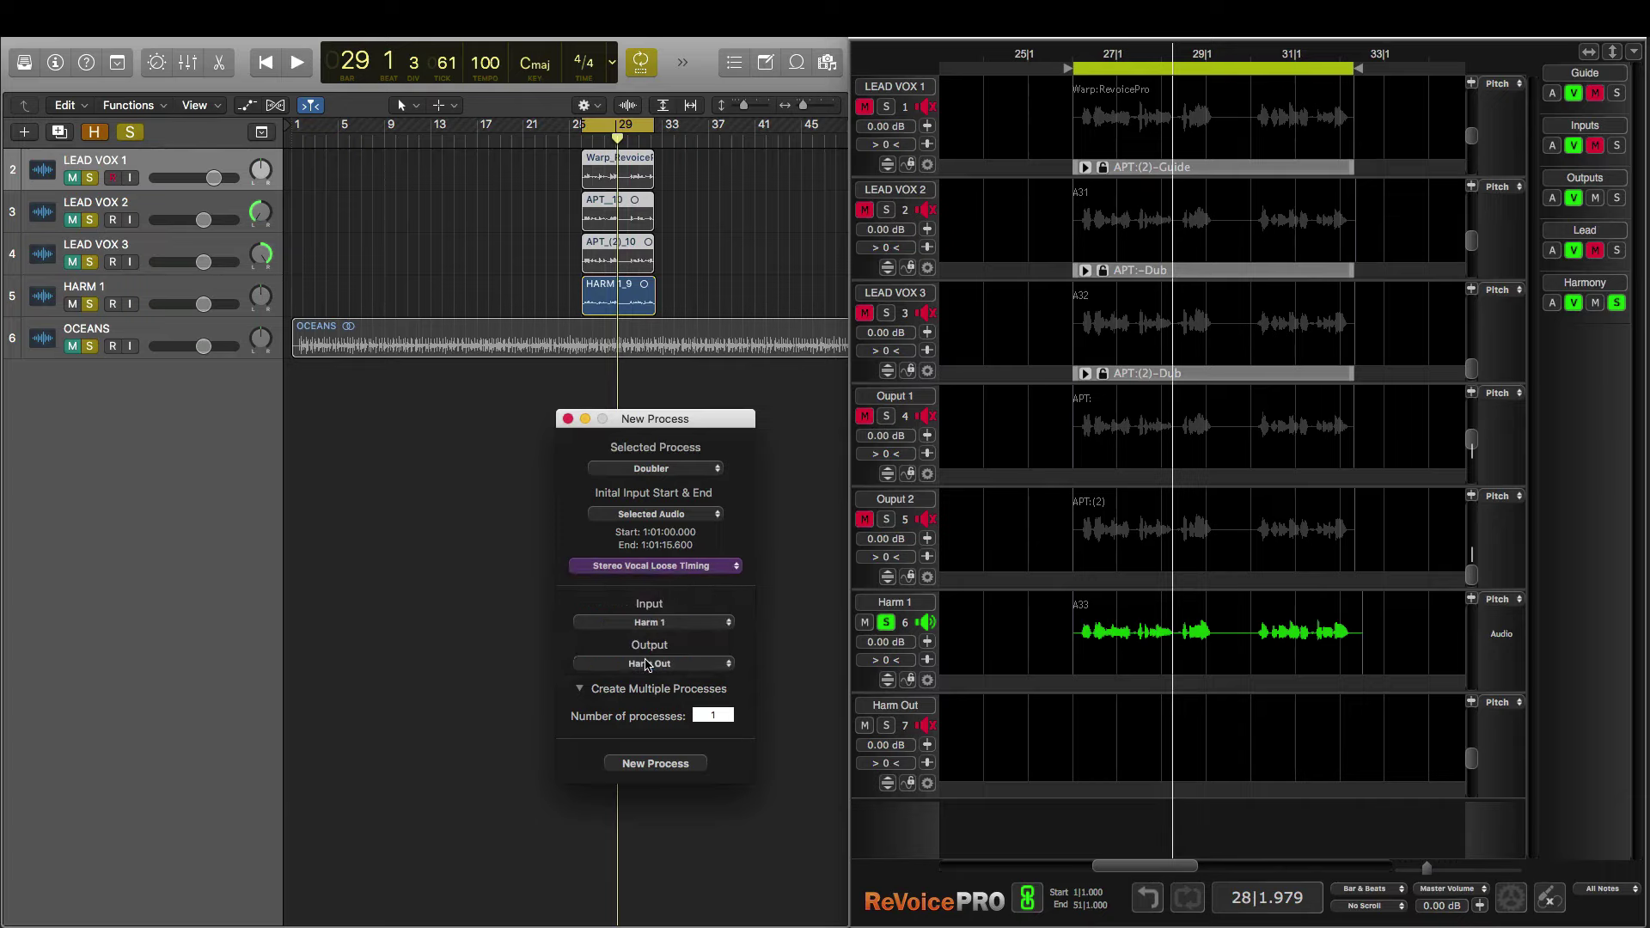
- Apply the Factory Presets > Stereo Vocal Loose Timing preset and create the Doubler process
click(679, 567)
mouse_move(670, 586)
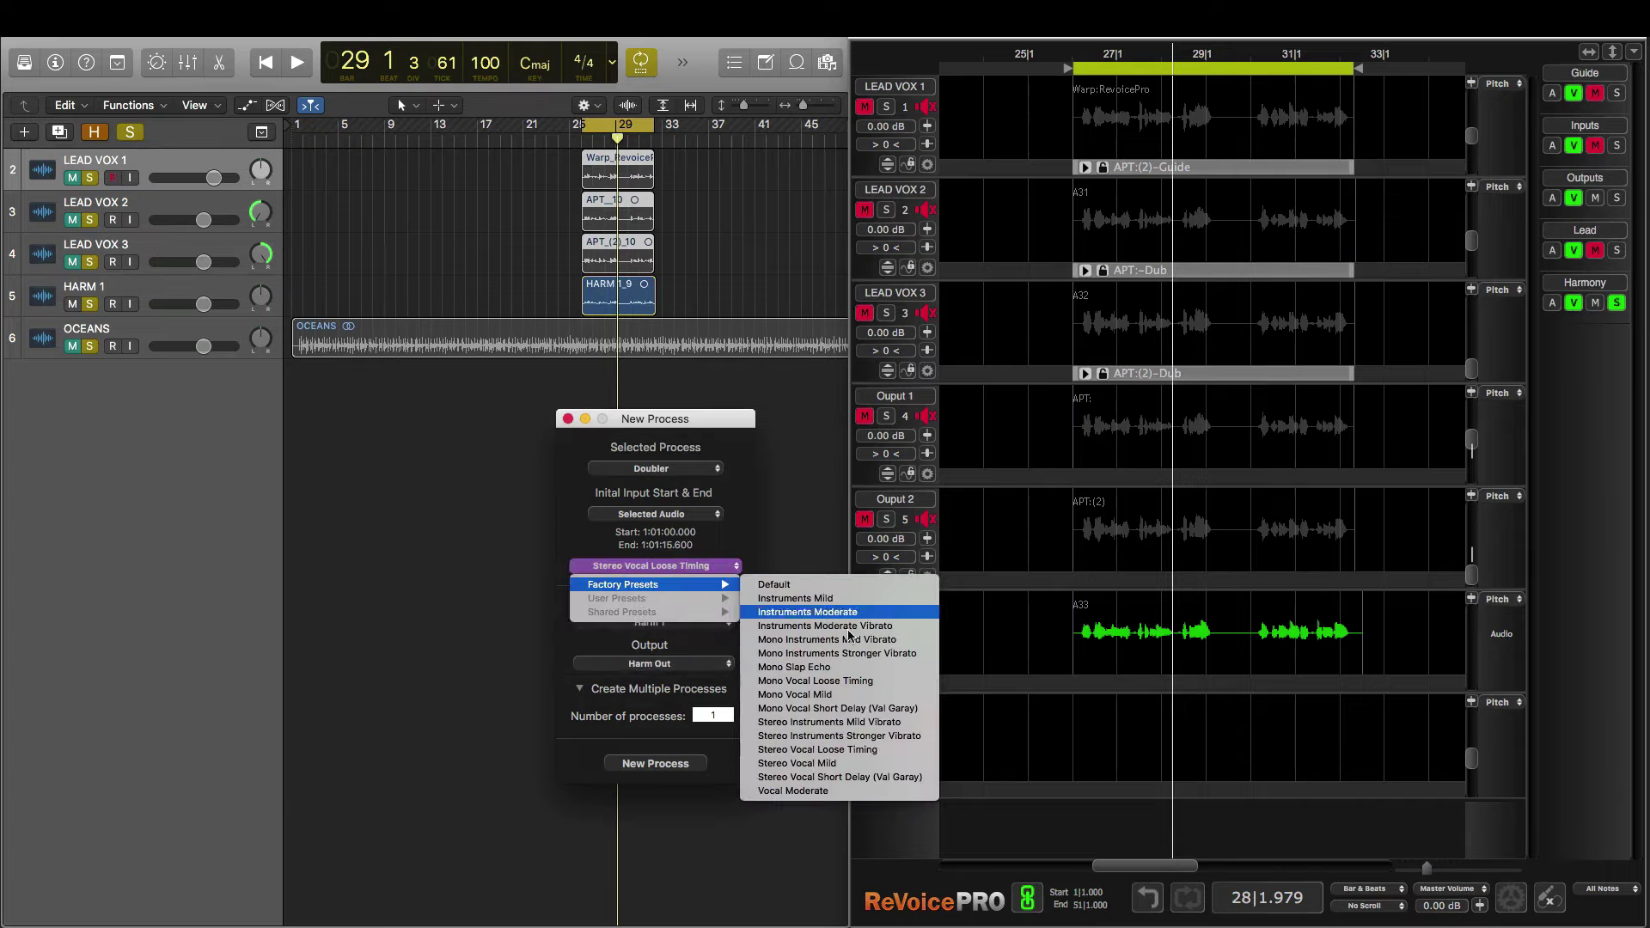
click(879, 752)
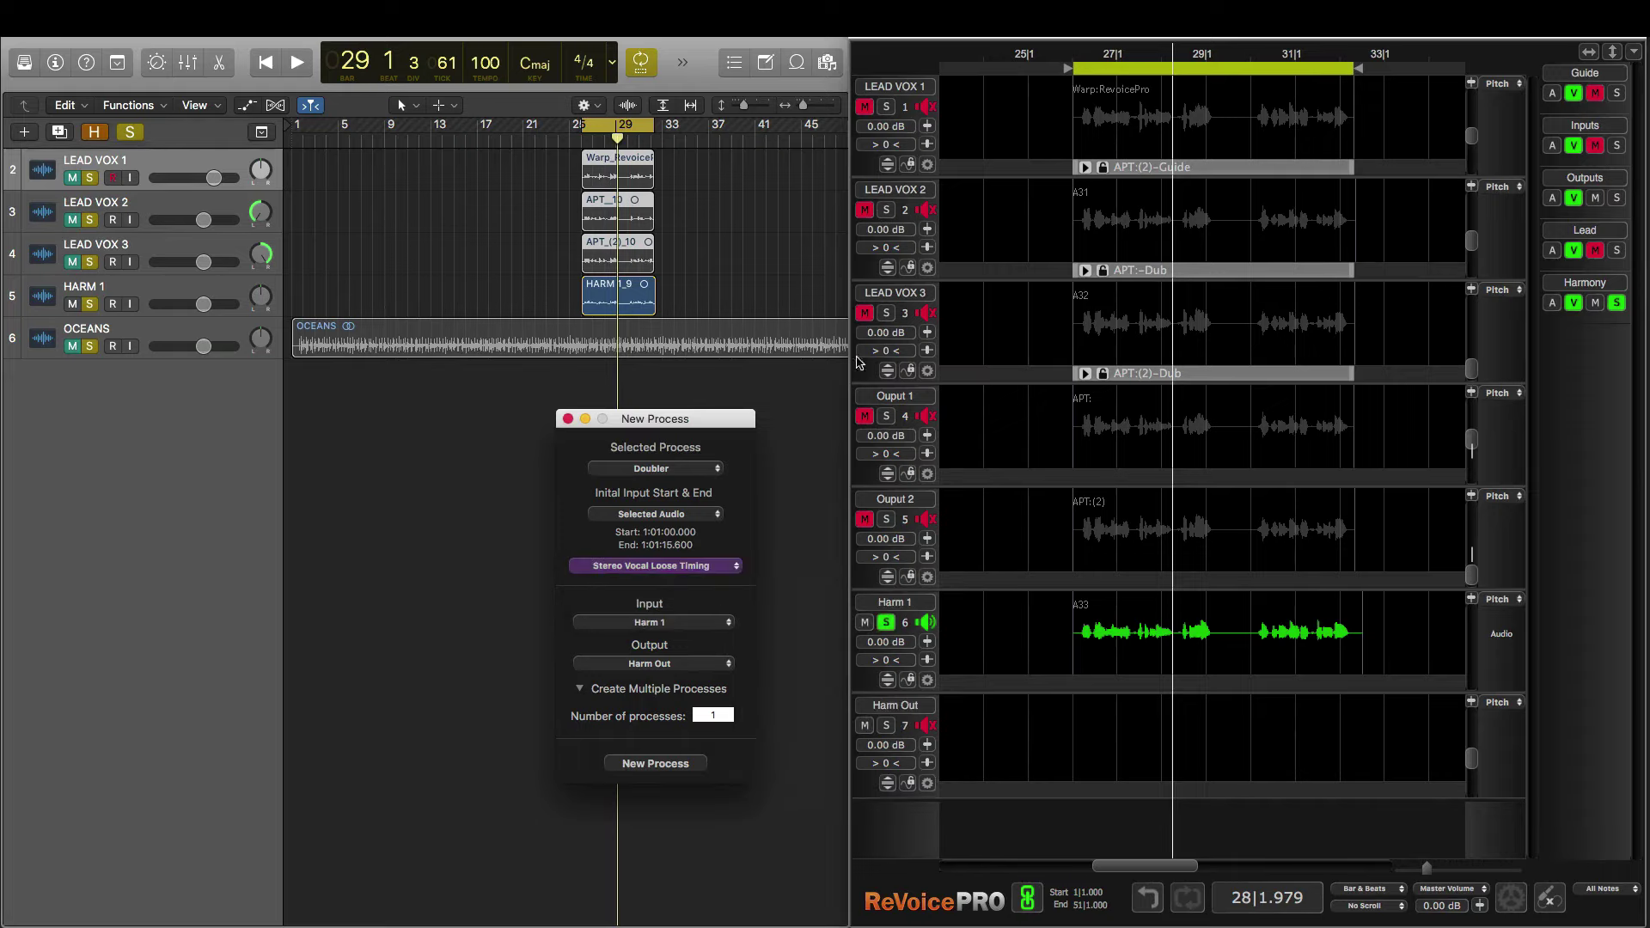
click(651, 765)
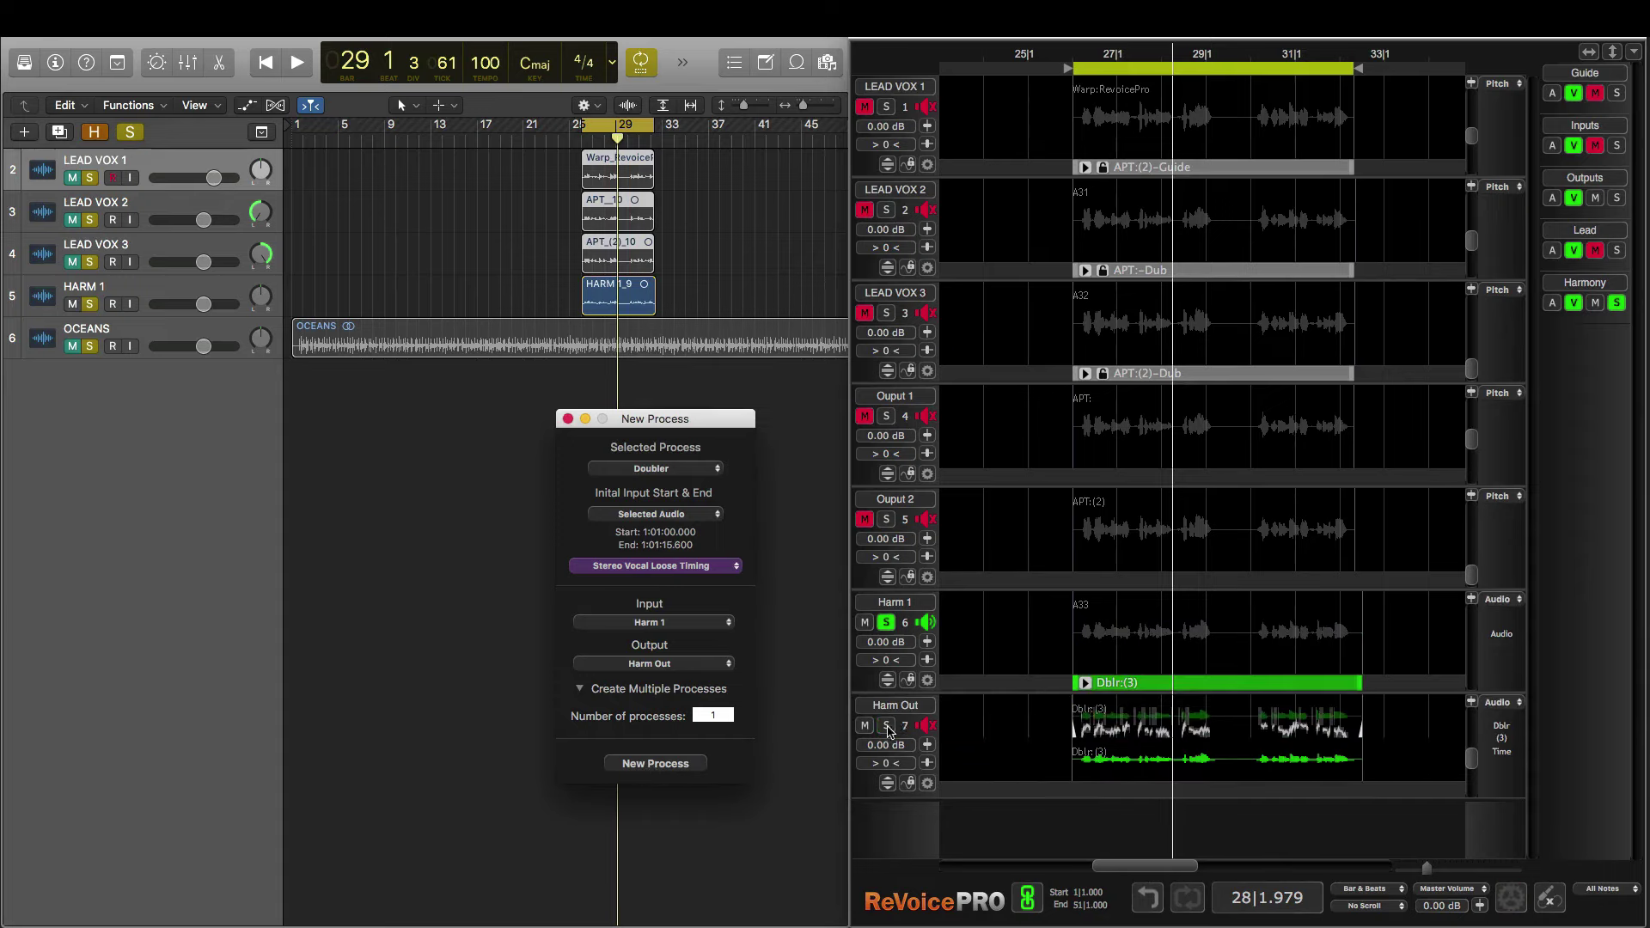
- Solo the Harm Out track and play the doubled harmony
click(891, 727)
click(886, 726)
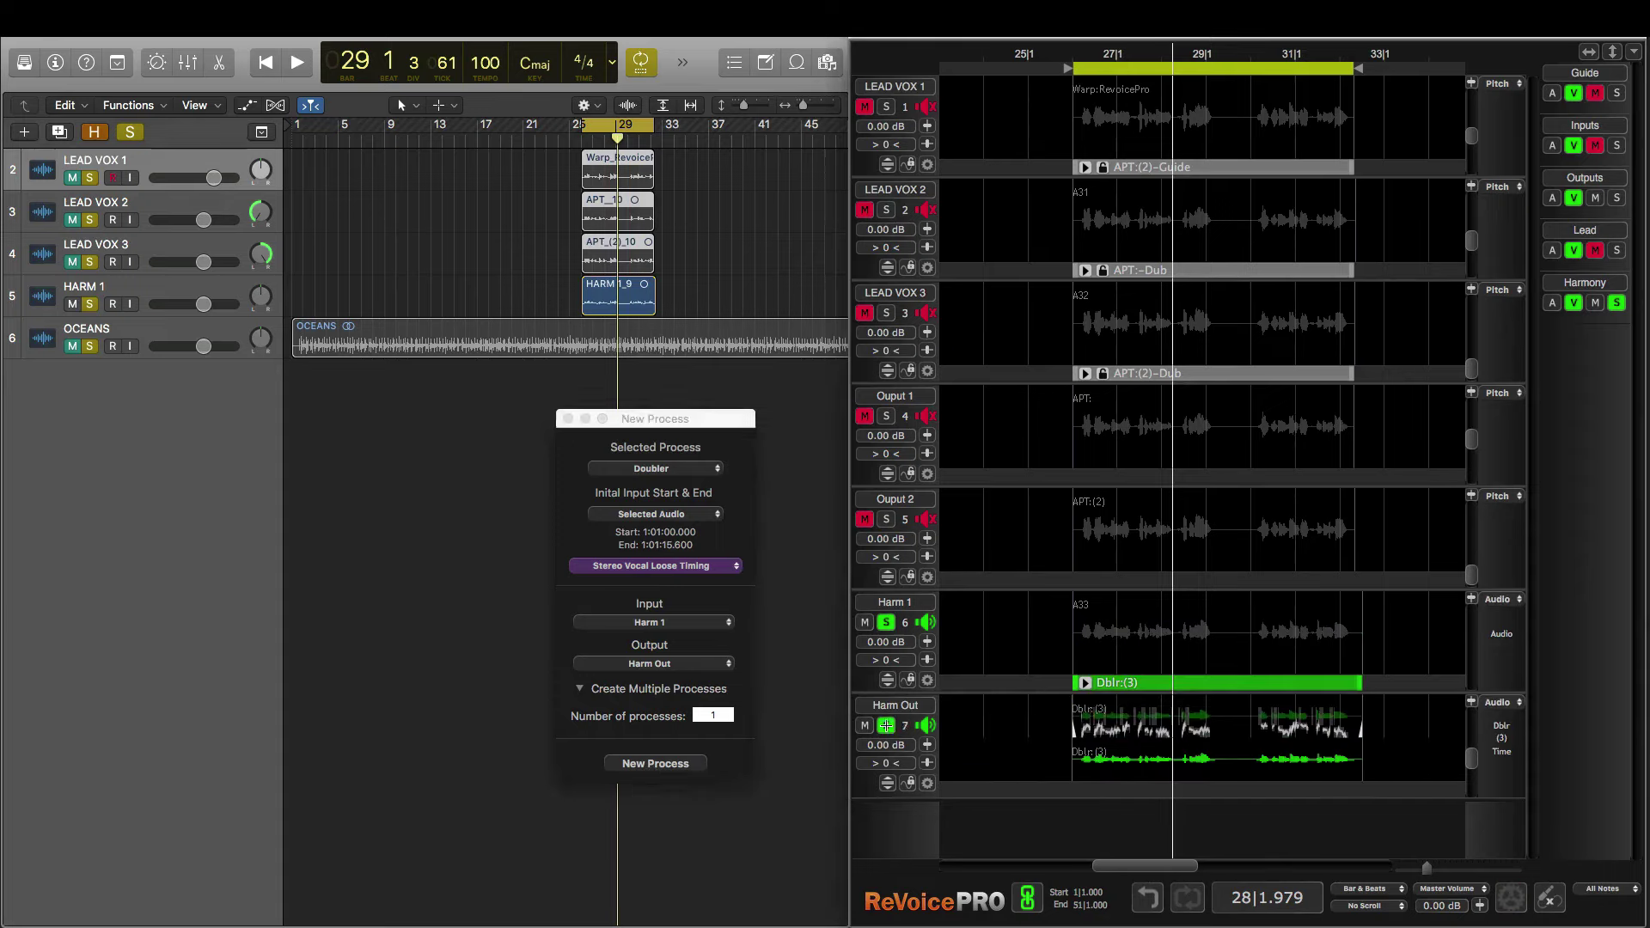
key(space)
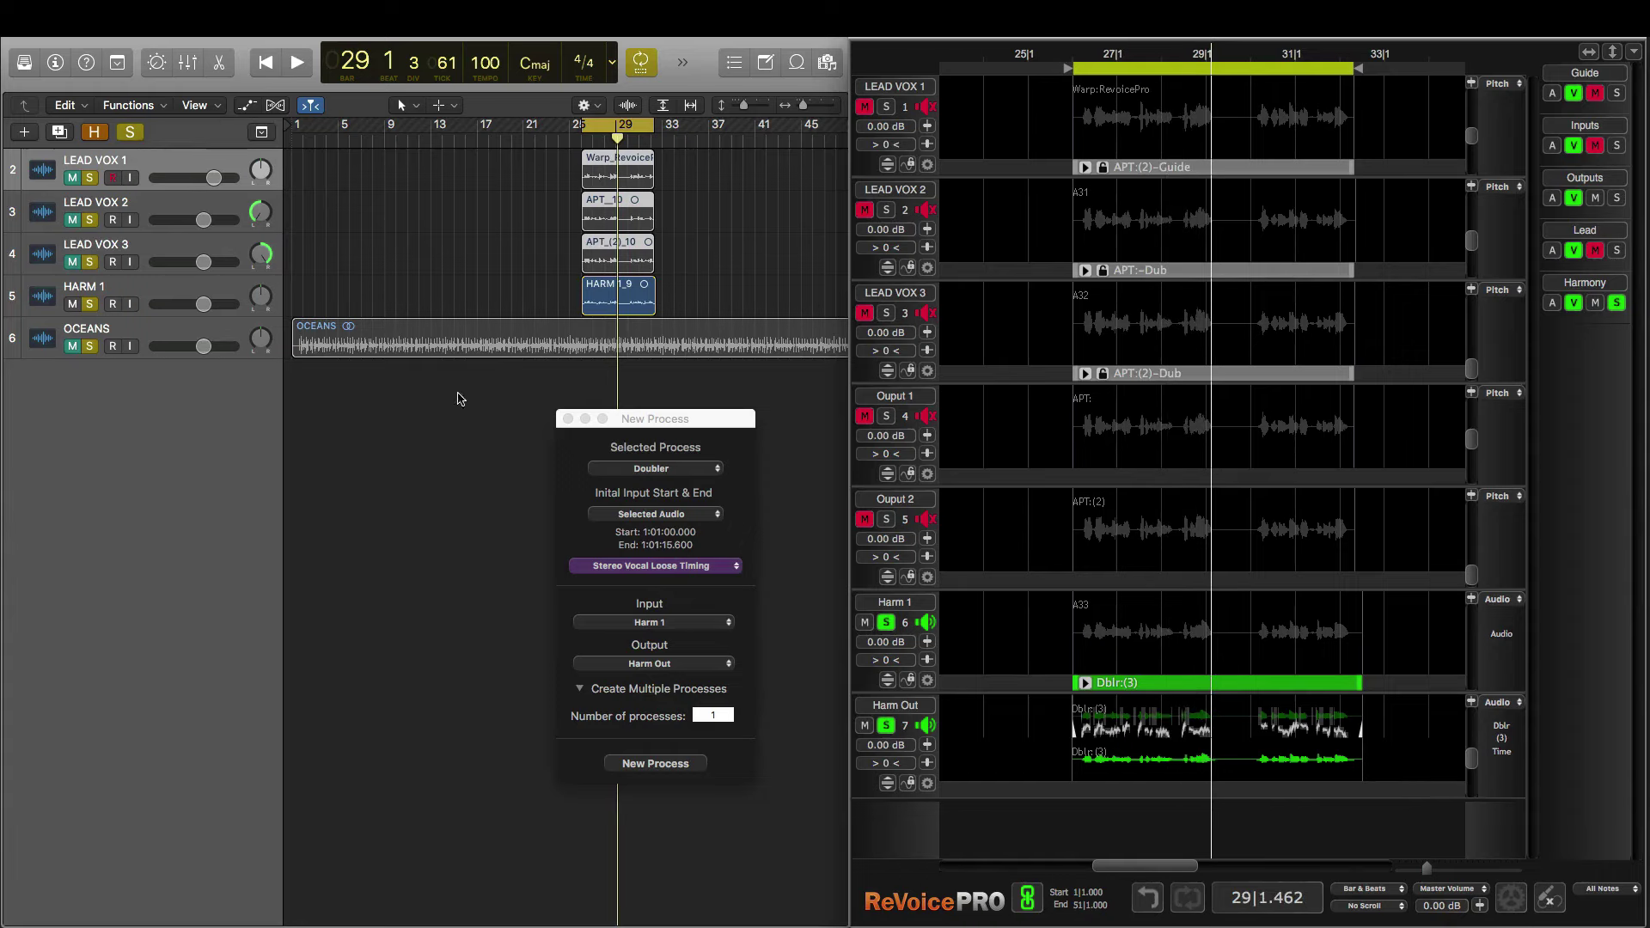
- Close the New Process window, then play, stop and replay the doubled harmony
key(Escape)
key(space)
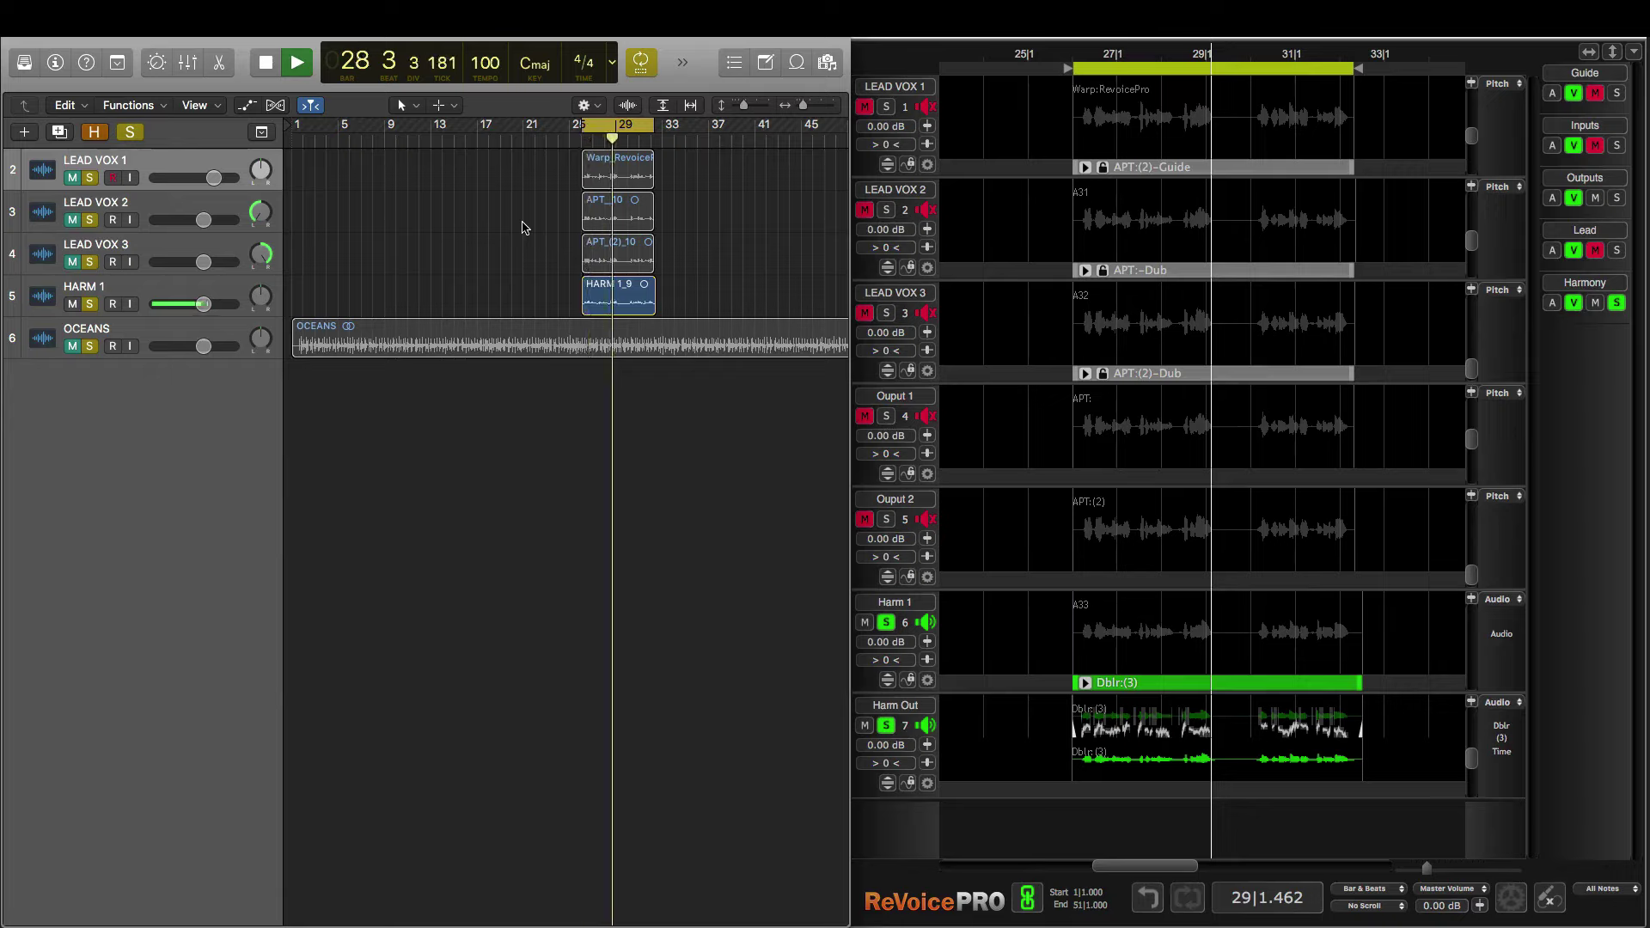
key(space)
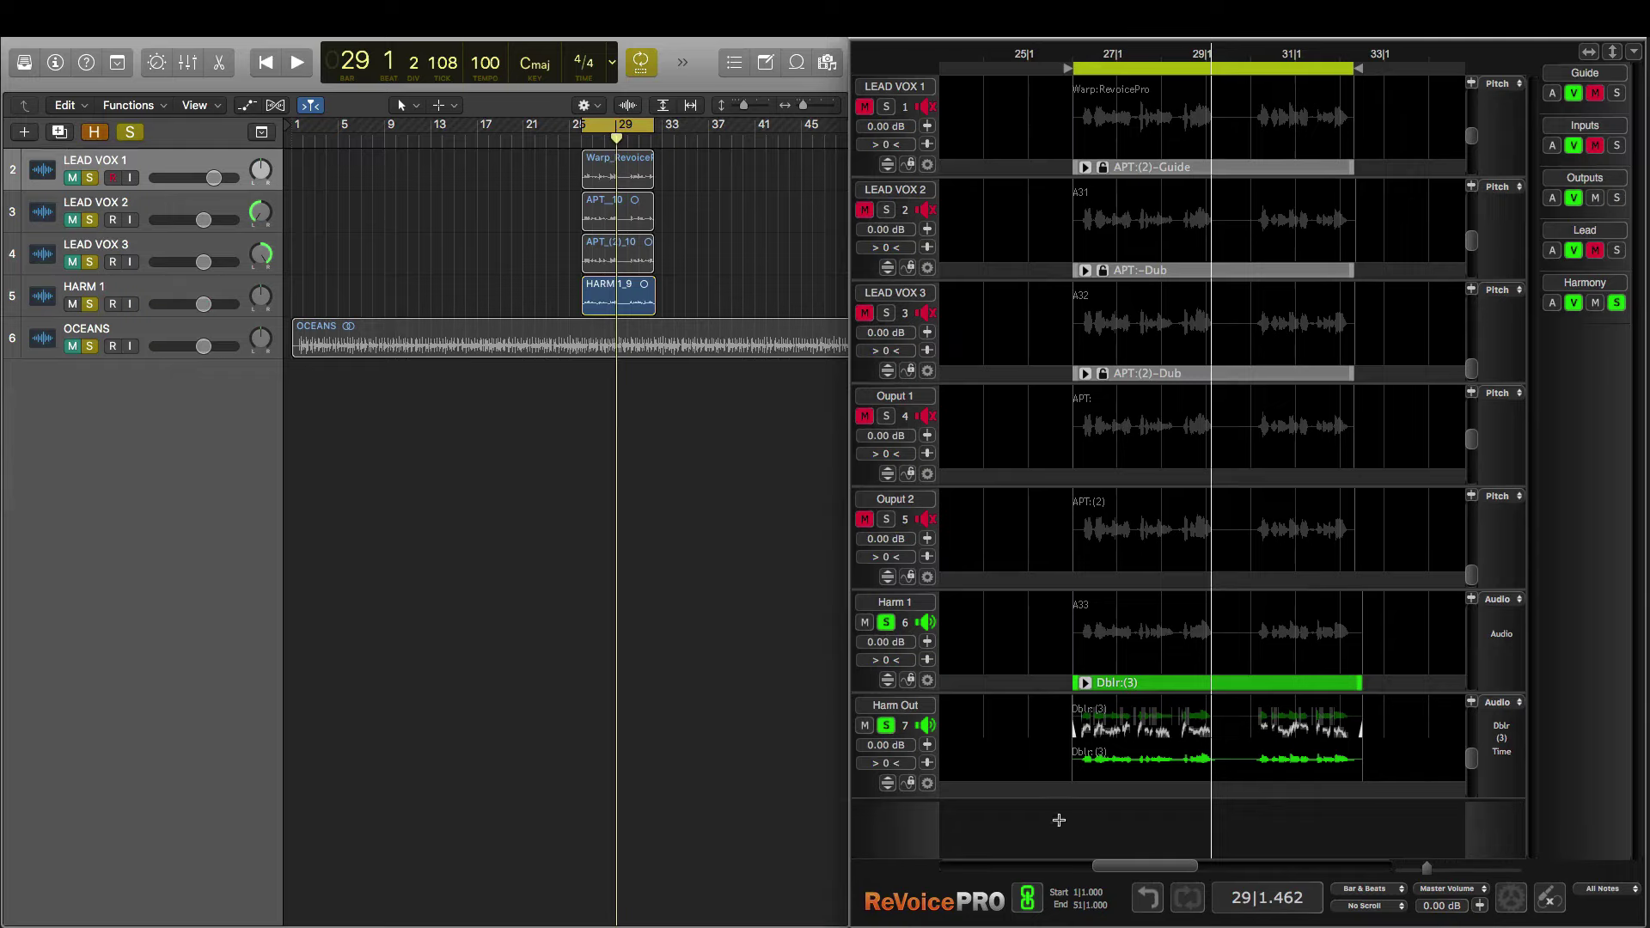
key(space)
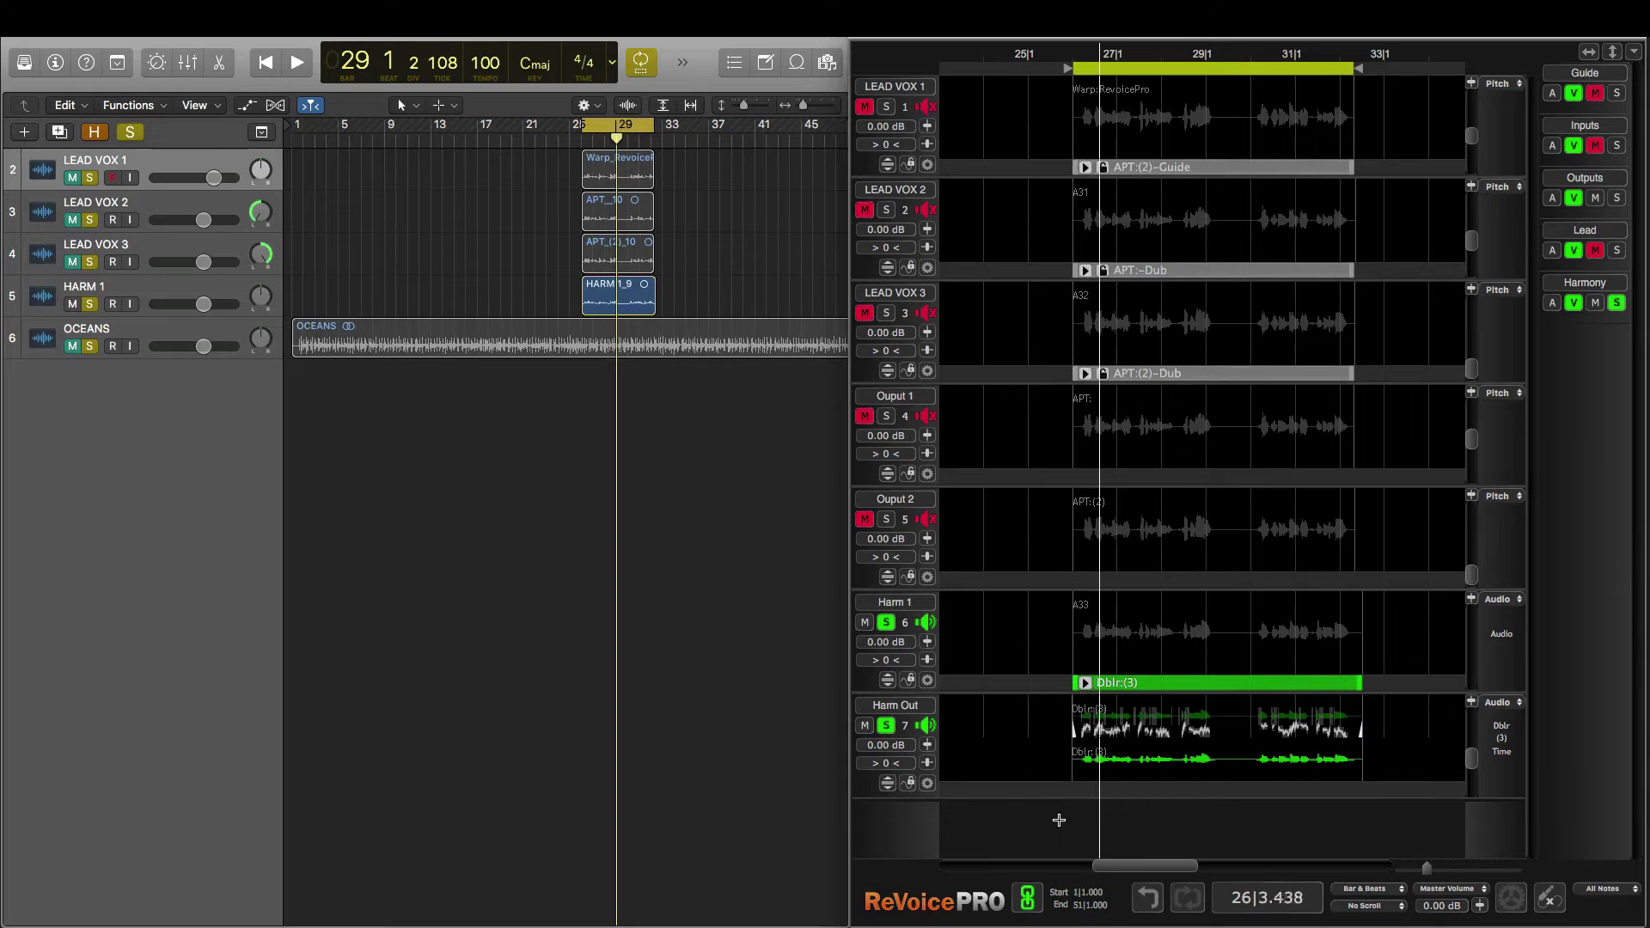